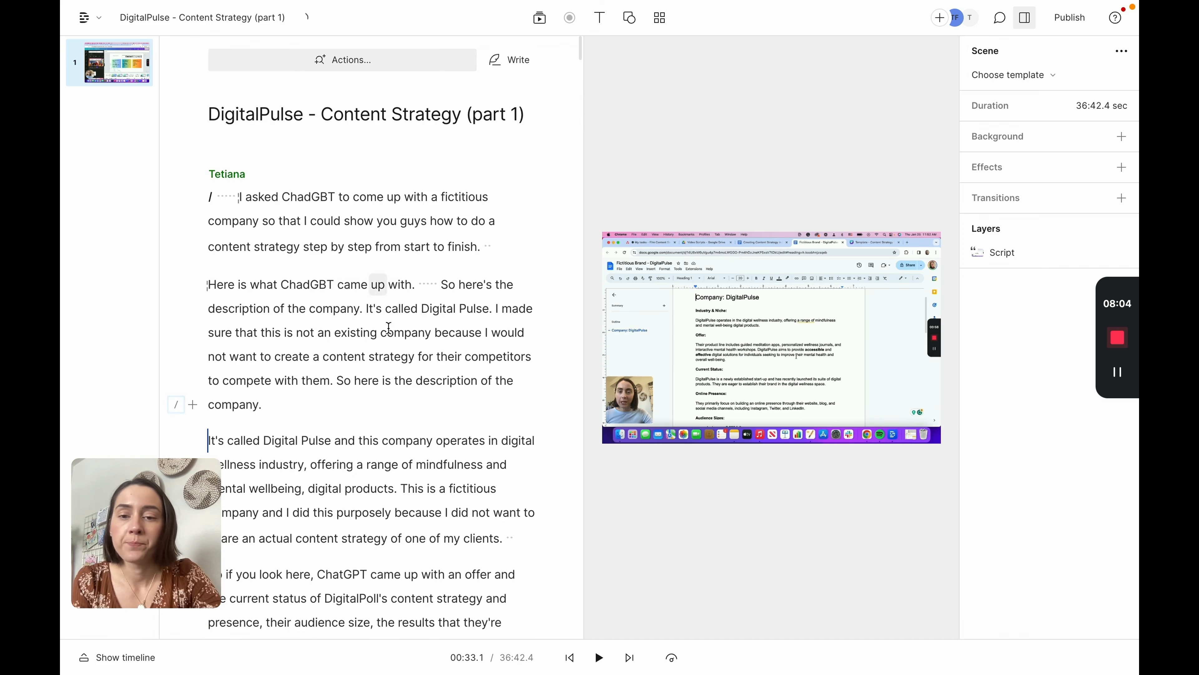
pyautogui.scroll(-8, 454, 371)
pyautogui.scroll(-9, 454, 371)
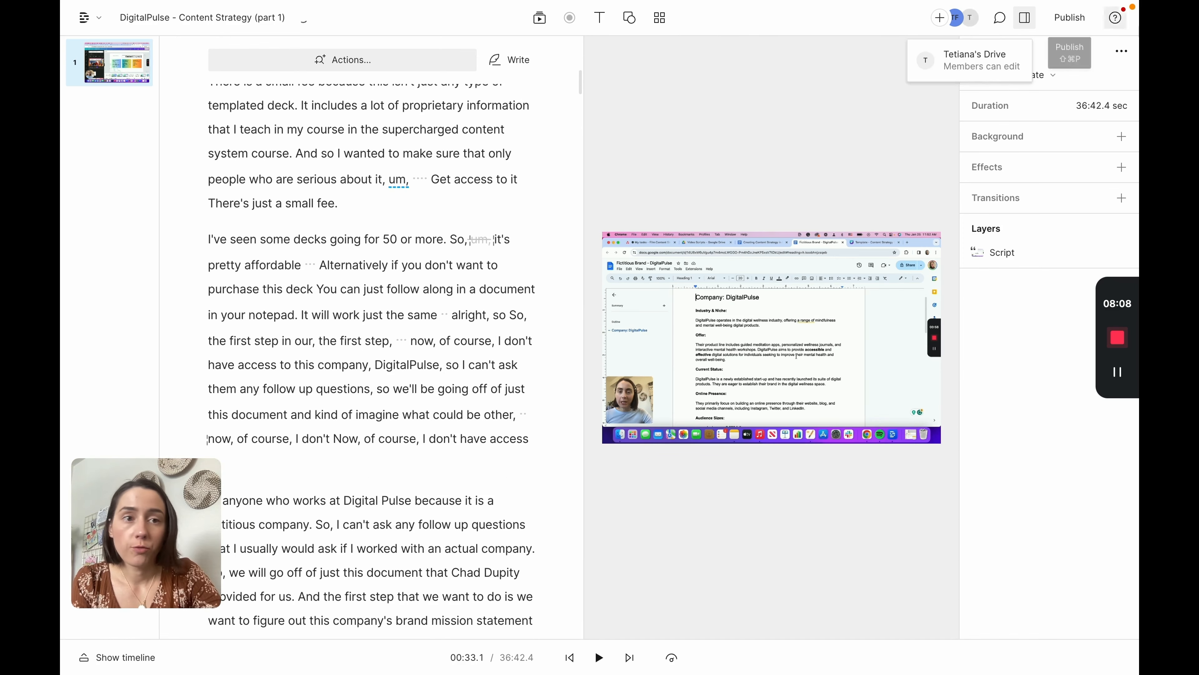
pyautogui.scroll(5, 453, 277)
pyautogui.scroll(13, 453, 277)
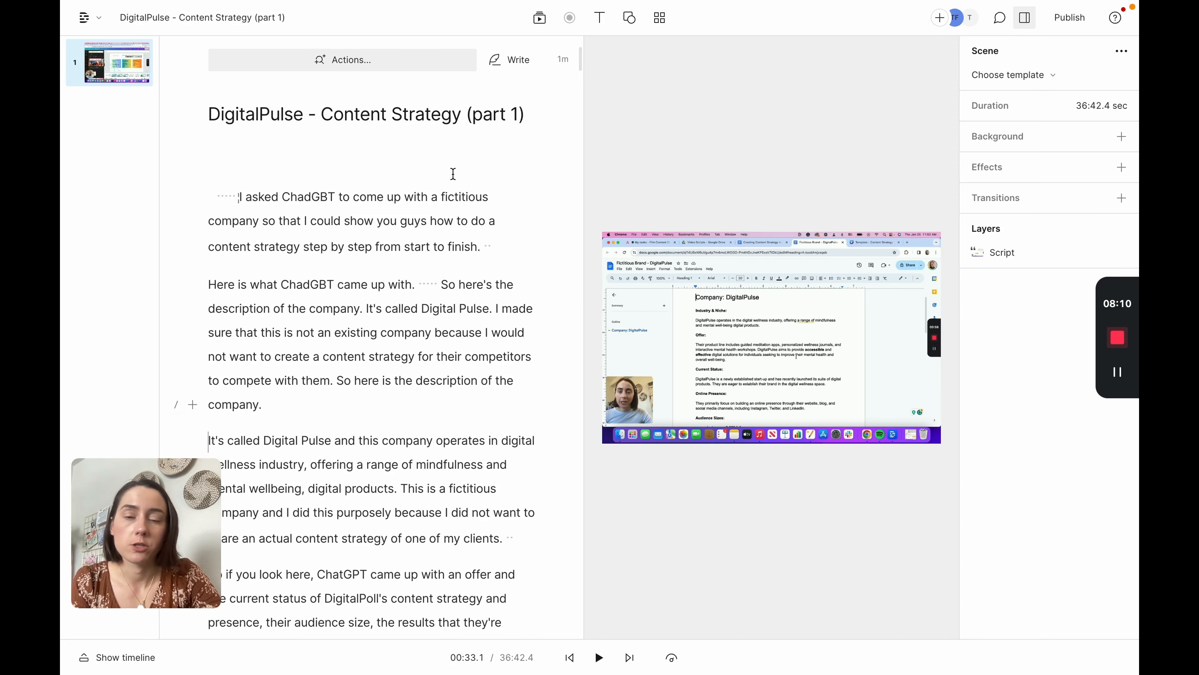
# Step: Open the publishing panel, view the export options, and close it
pyautogui.click(1079, 22)
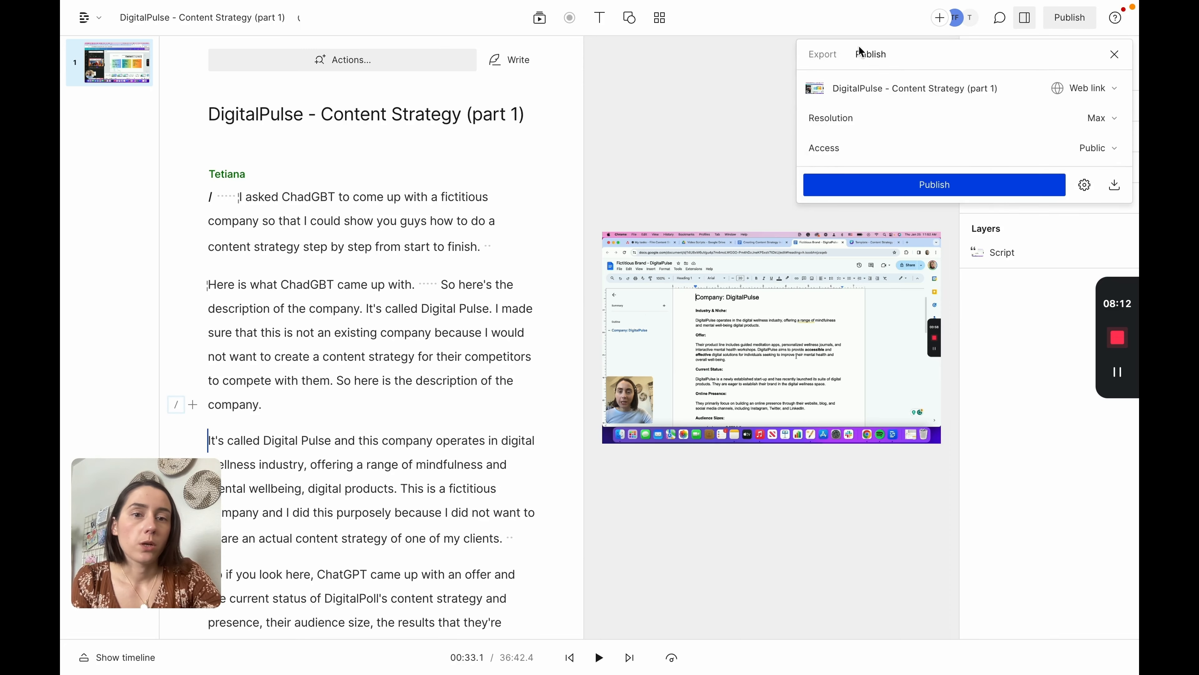
pyautogui.click(825, 54)
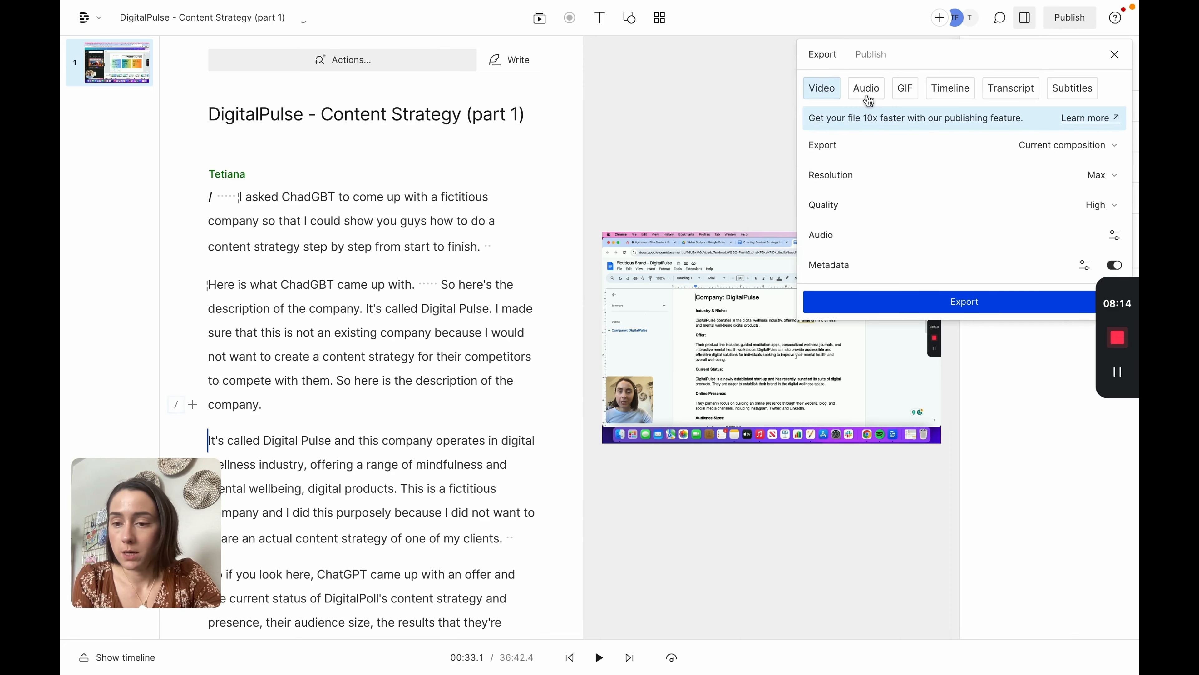
pyautogui.click(541, 172)
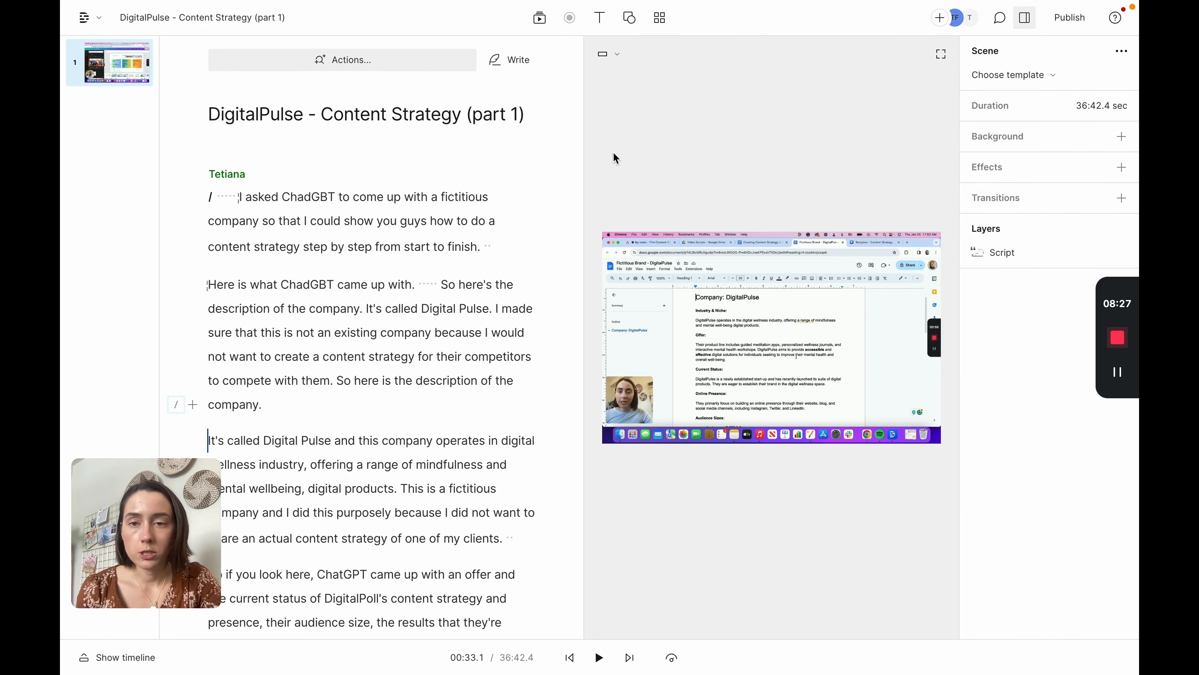
pyautogui.scroll(-1, 427, 421)
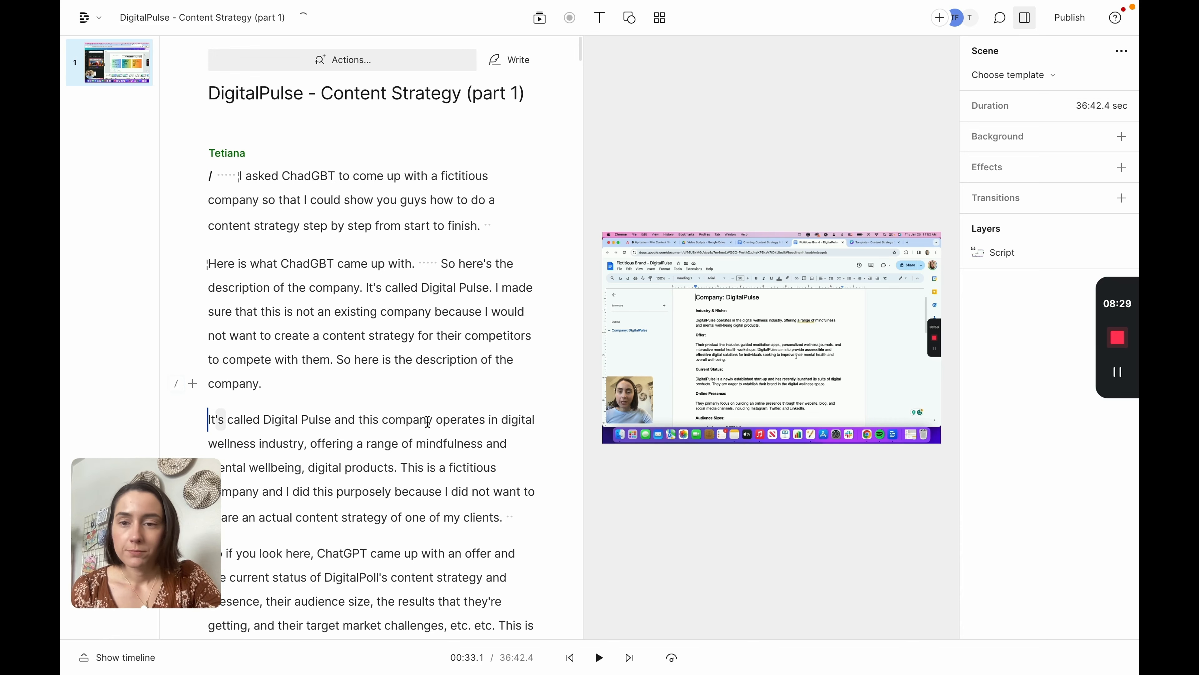
pyautogui.scroll(1, 513, 236)
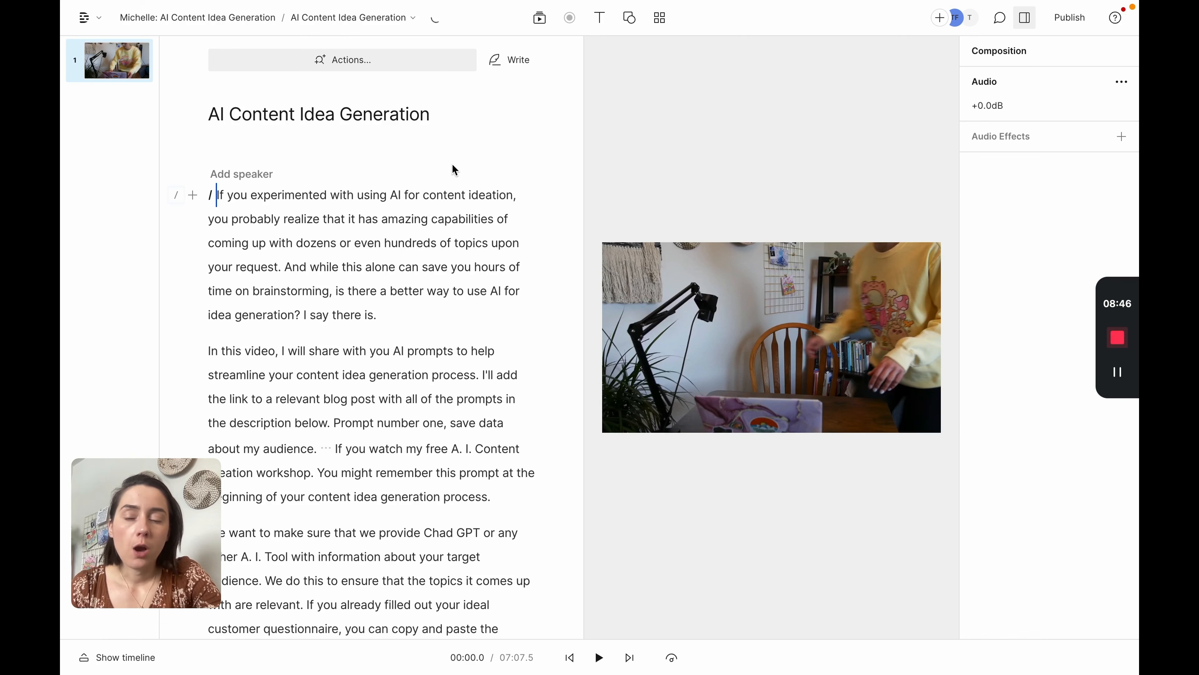
pyautogui.scroll(-4, 395, 448)
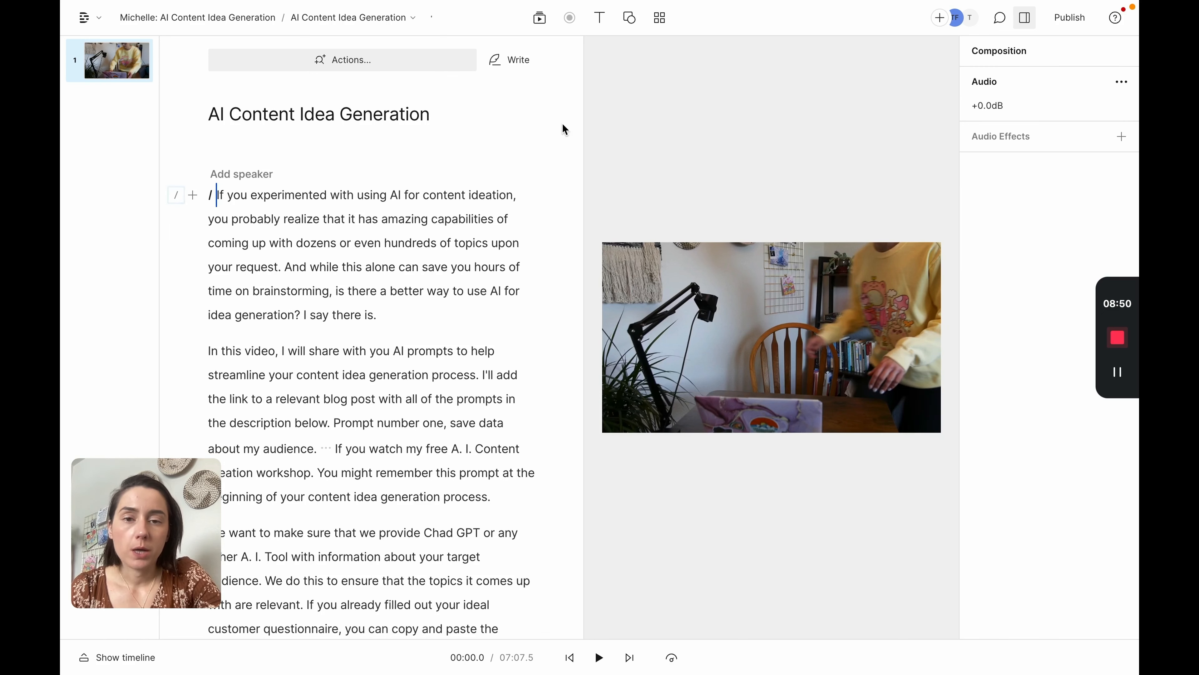
pyautogui.click(430, 305)
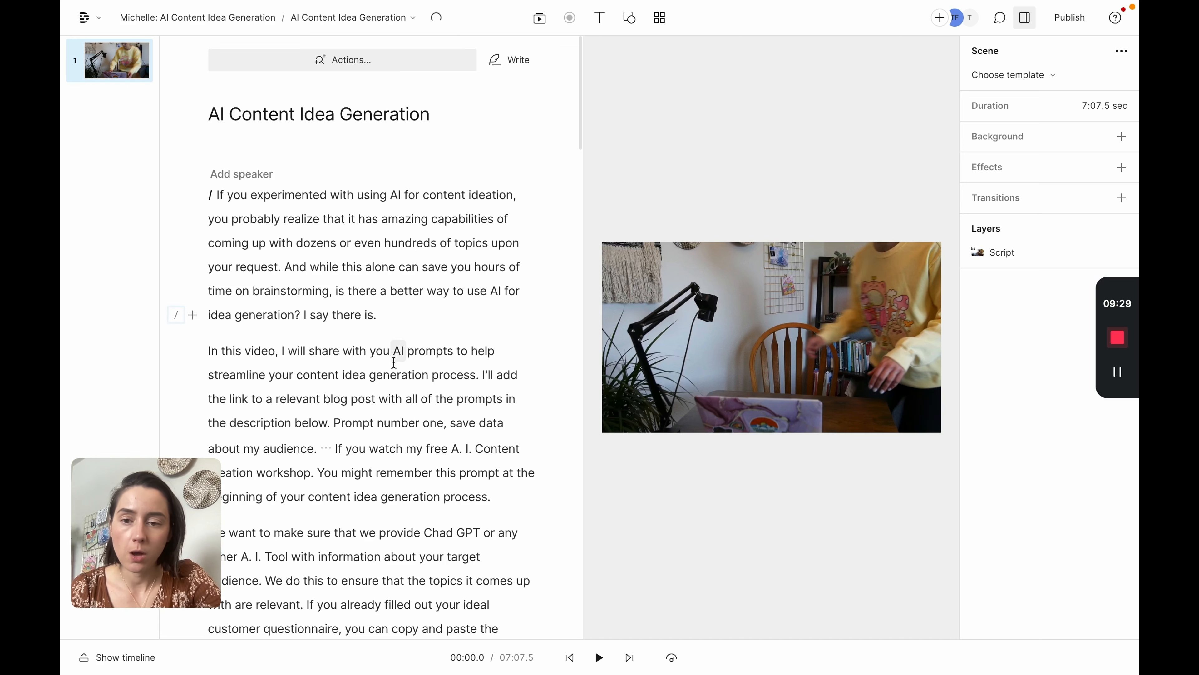
pyautogui.tripleClick(293, 263)
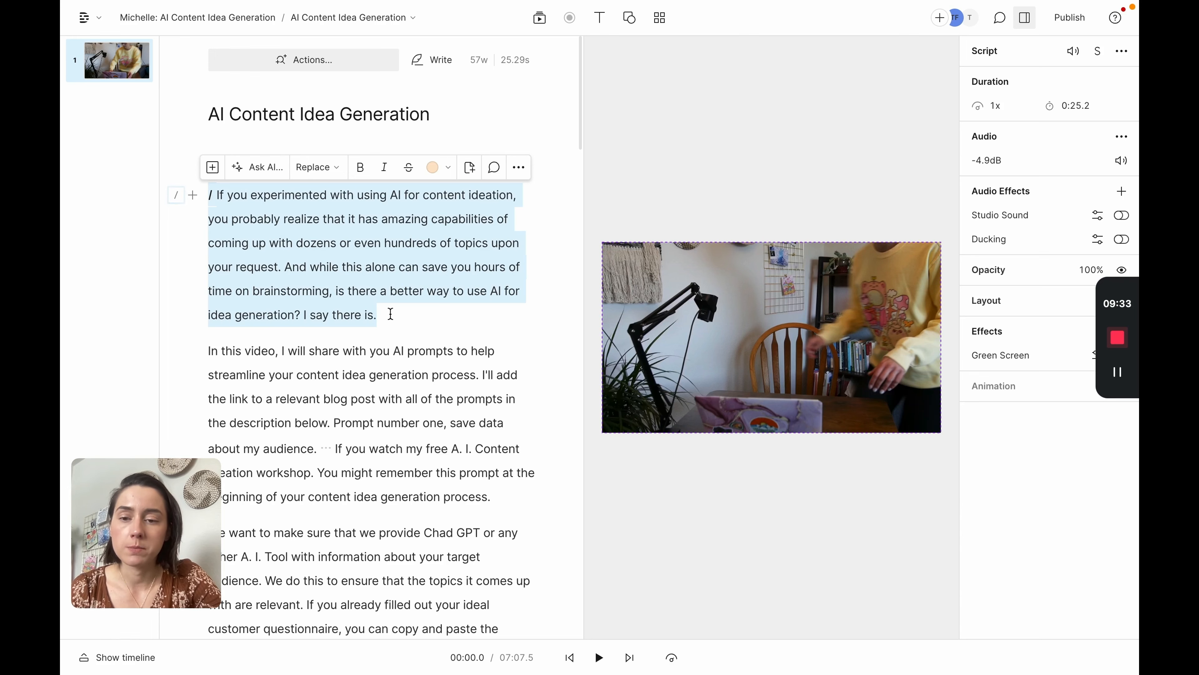
pyautogui.click(396, 314)
pyautogui.tripleClick(402, 314)
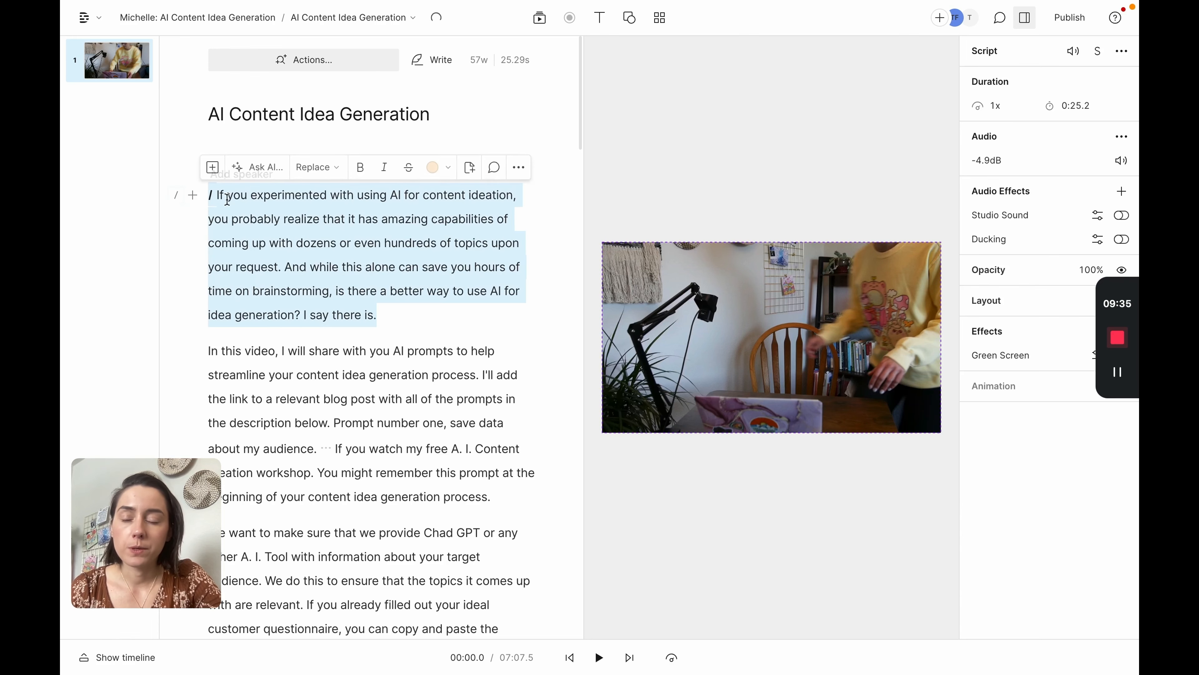
pyautogui.click(398, 318)
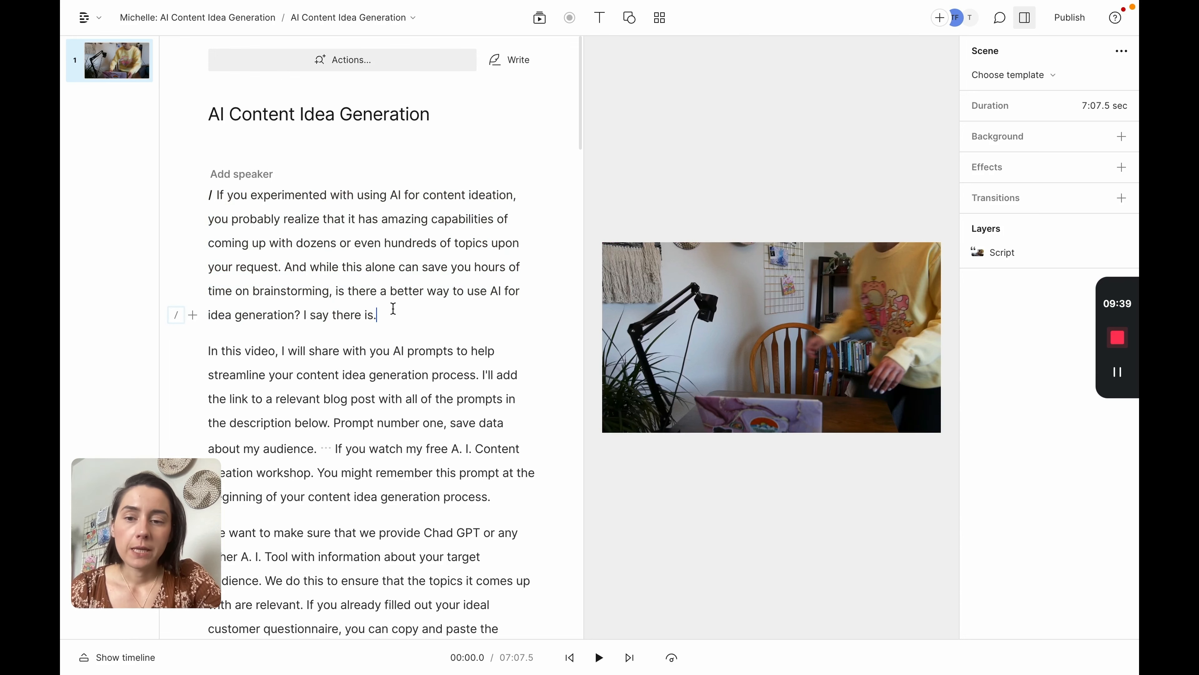
pyautogui.moveTo(377, 314); pyautogui.dragTo(264, 270)
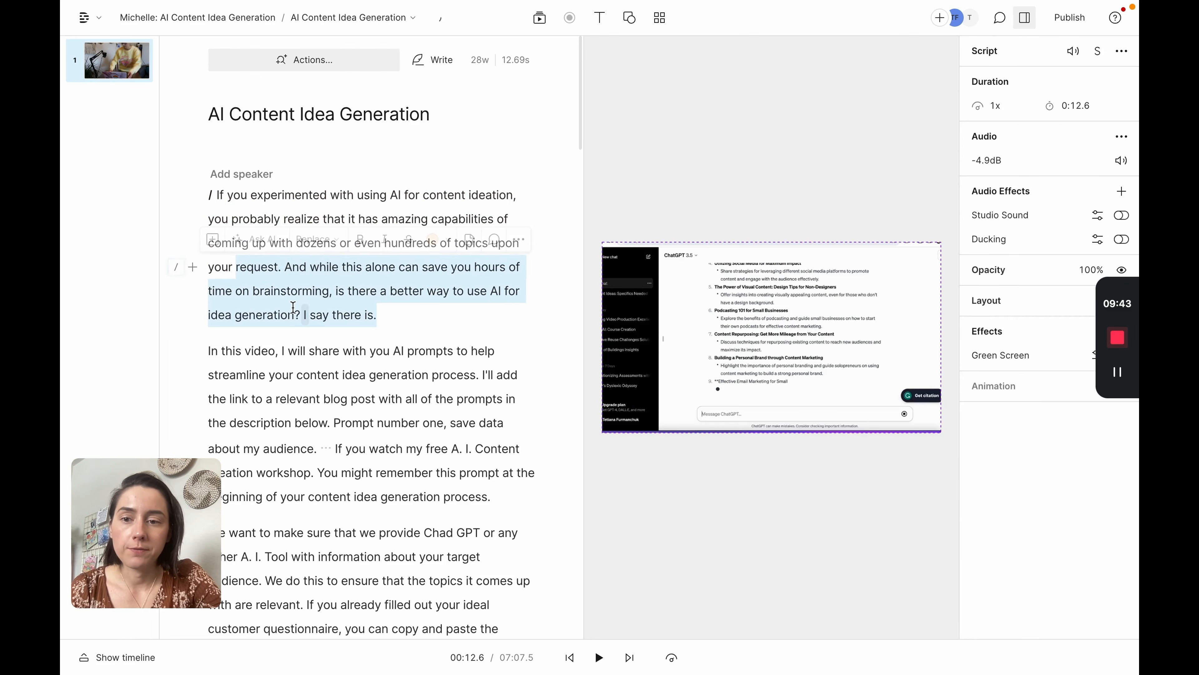
pyautogui.click(285, 267)
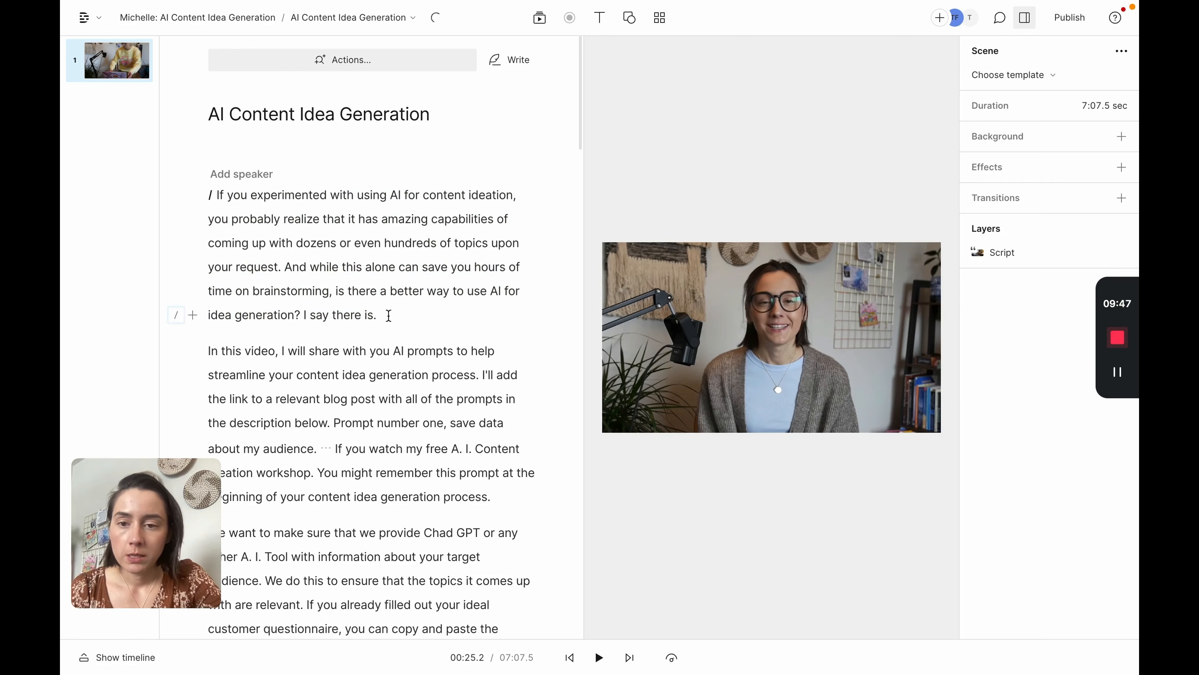
pyautogui.tripleClick(300, 263)
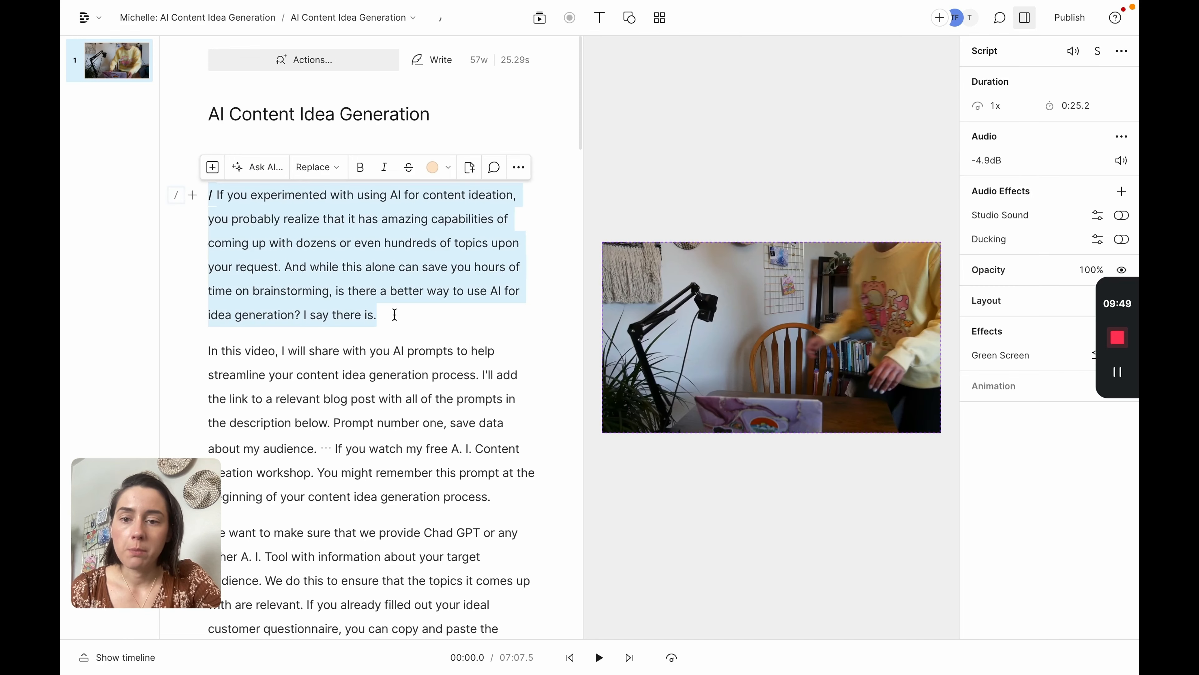
pyautogui.click(394, 313)
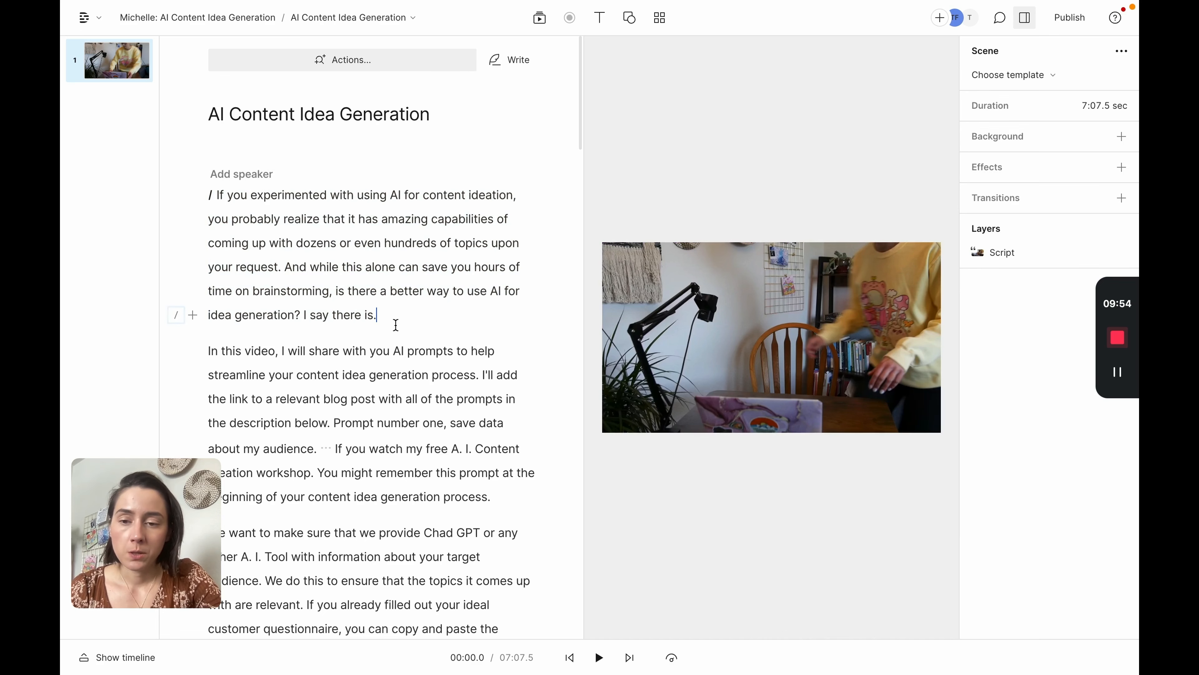
pyautogui.scroll(-1, 438, 325)
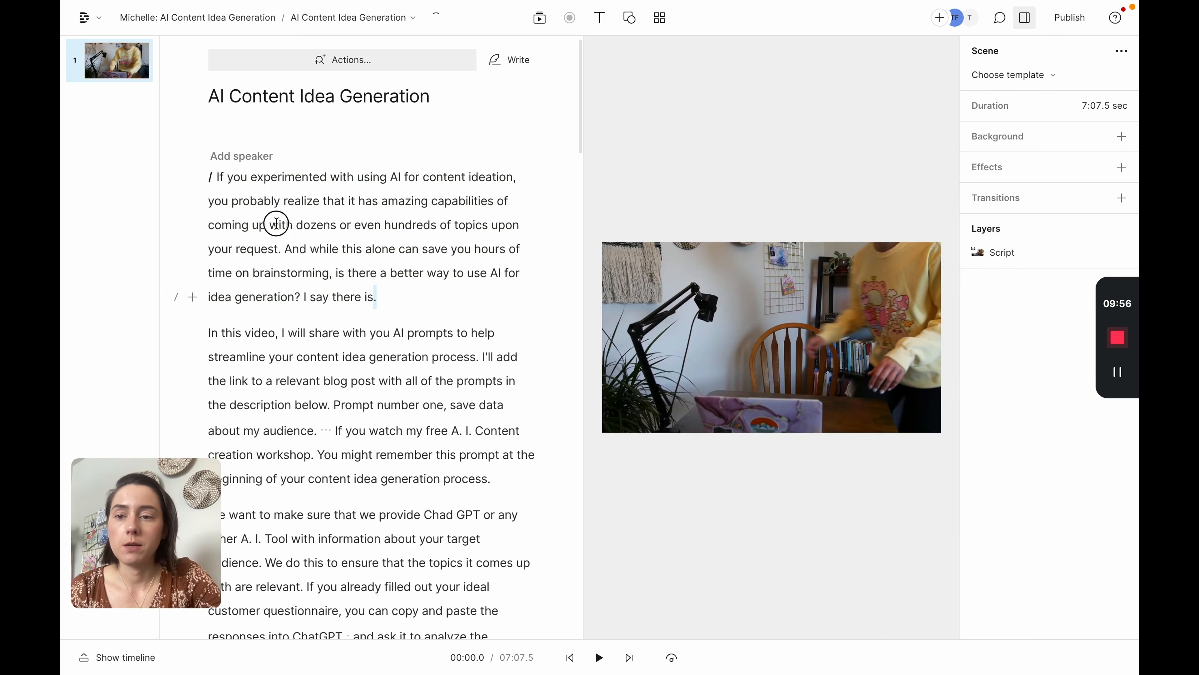
pyautogui.tripleClick(276, 223)
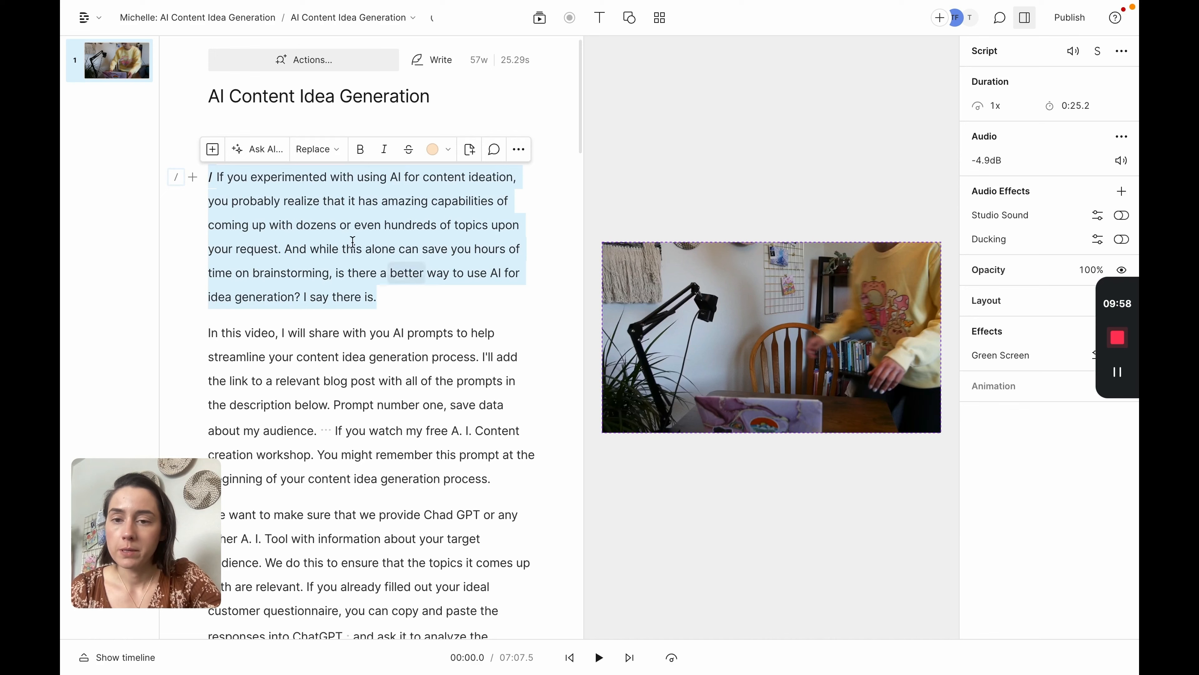
pyautogui.click(339, 225)
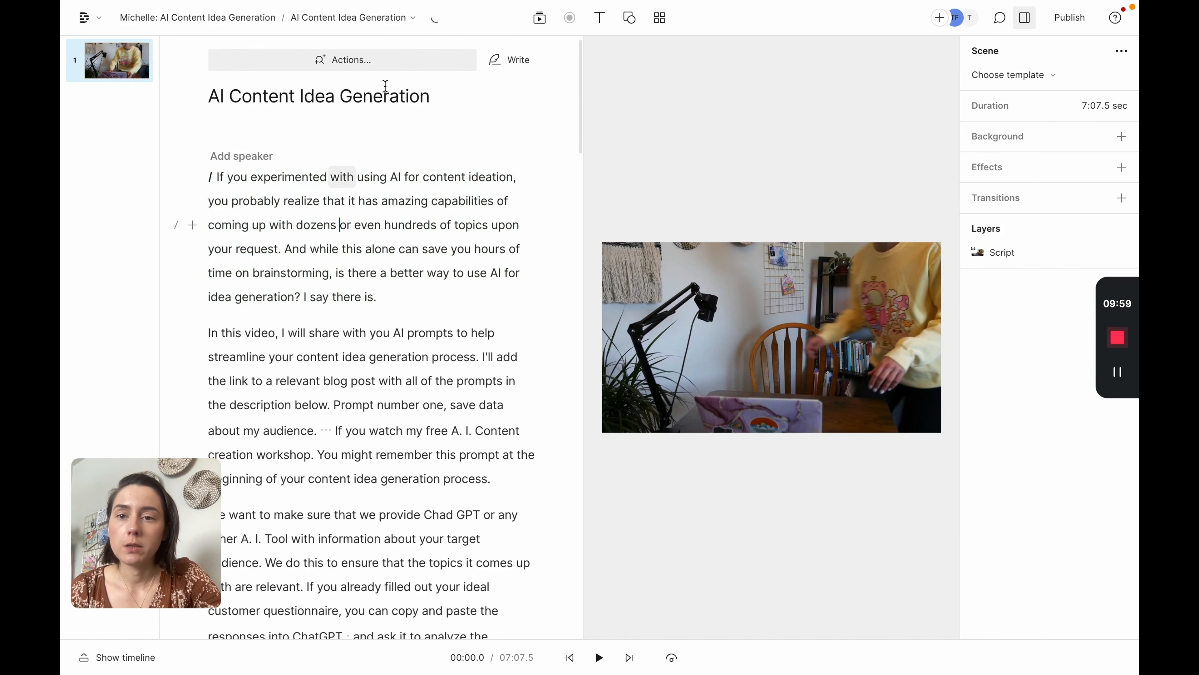
# Step: Create a new empty composition named Clip 1
pyautogui.click(407, 20)
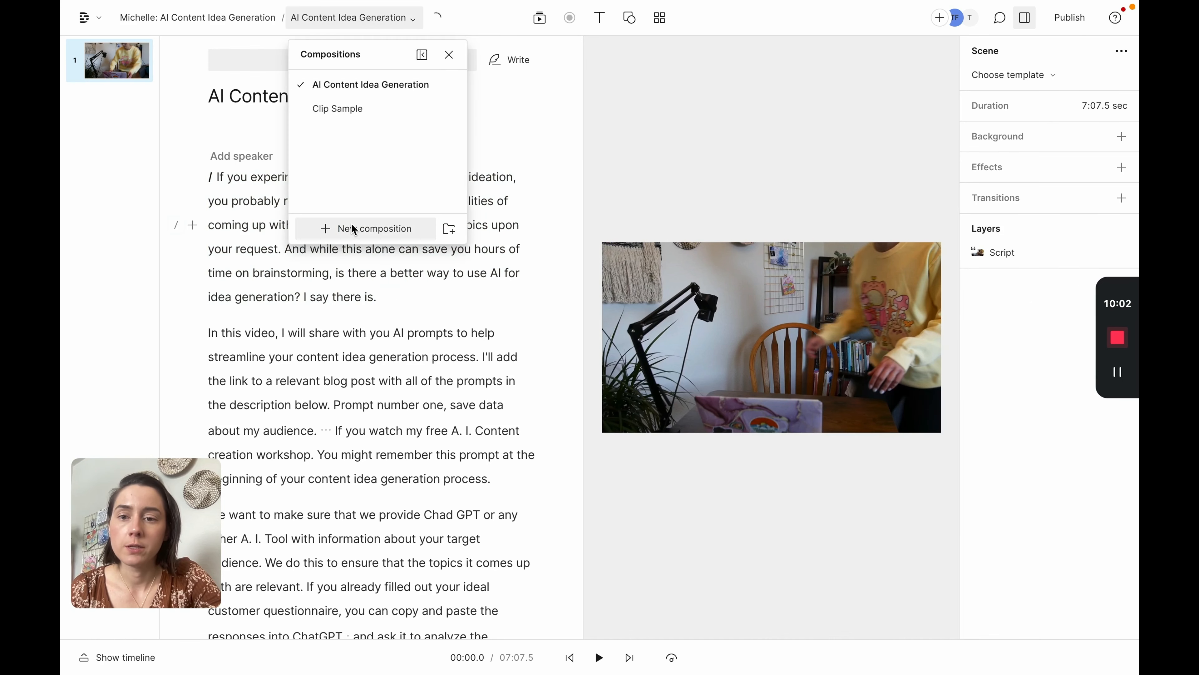
pyautogui.click(356, 231)
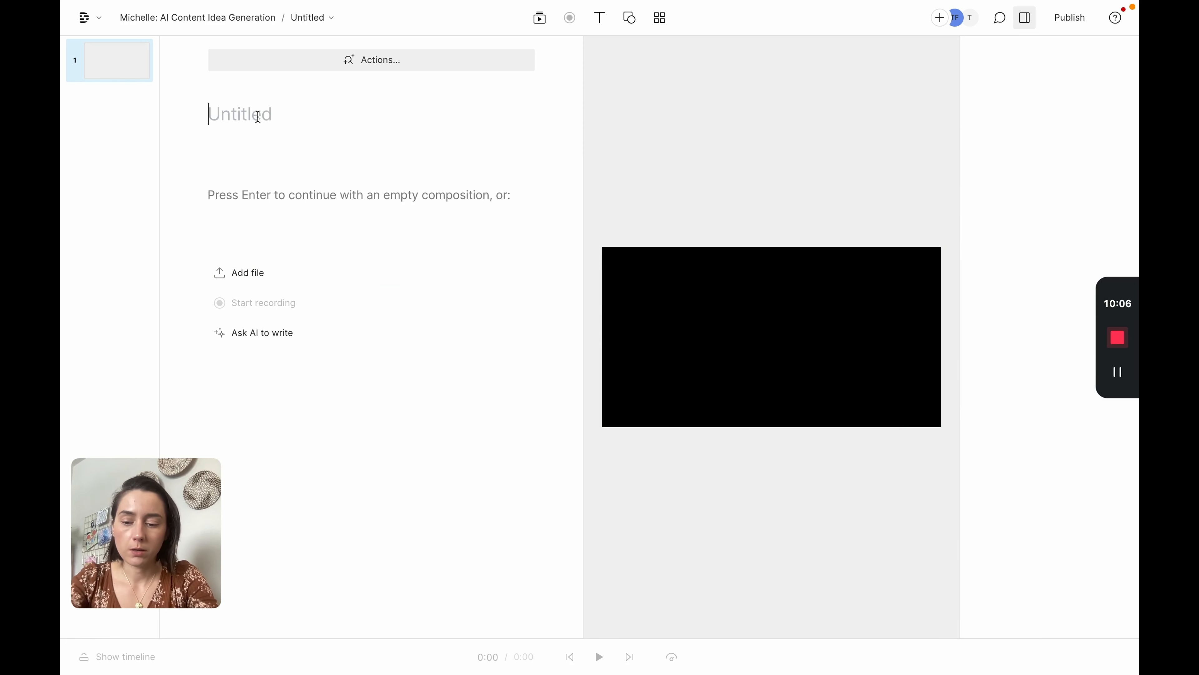
pyautogui.write('Clip 1')
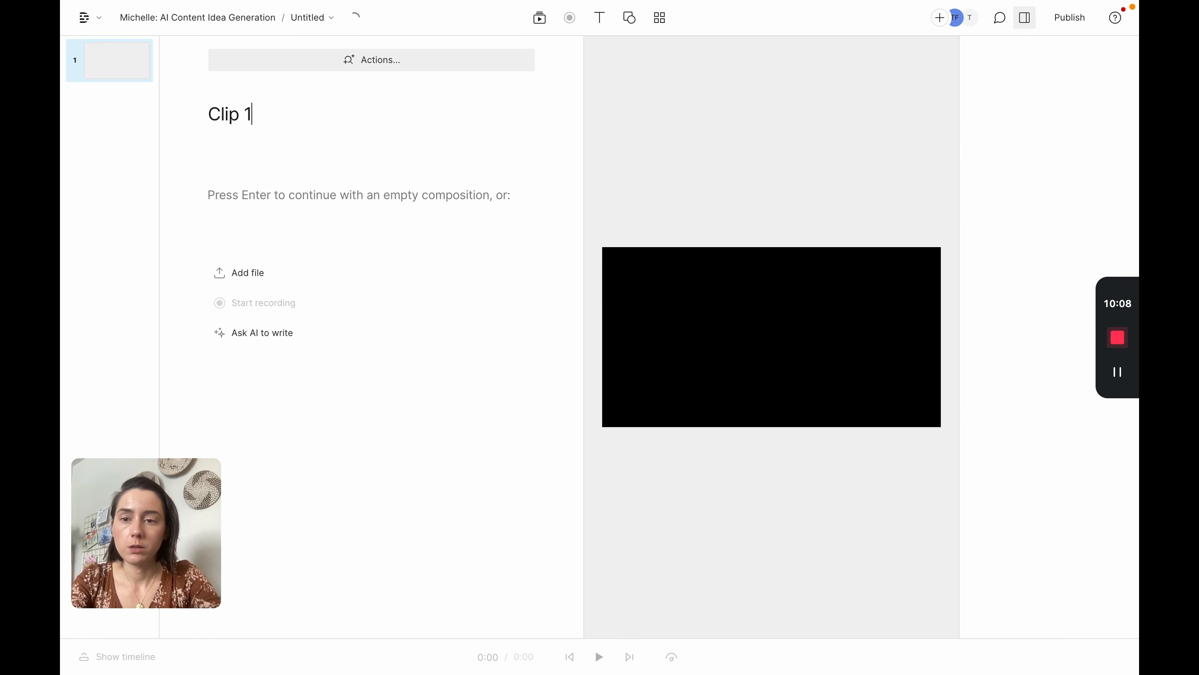
pyautogui.press('Return')
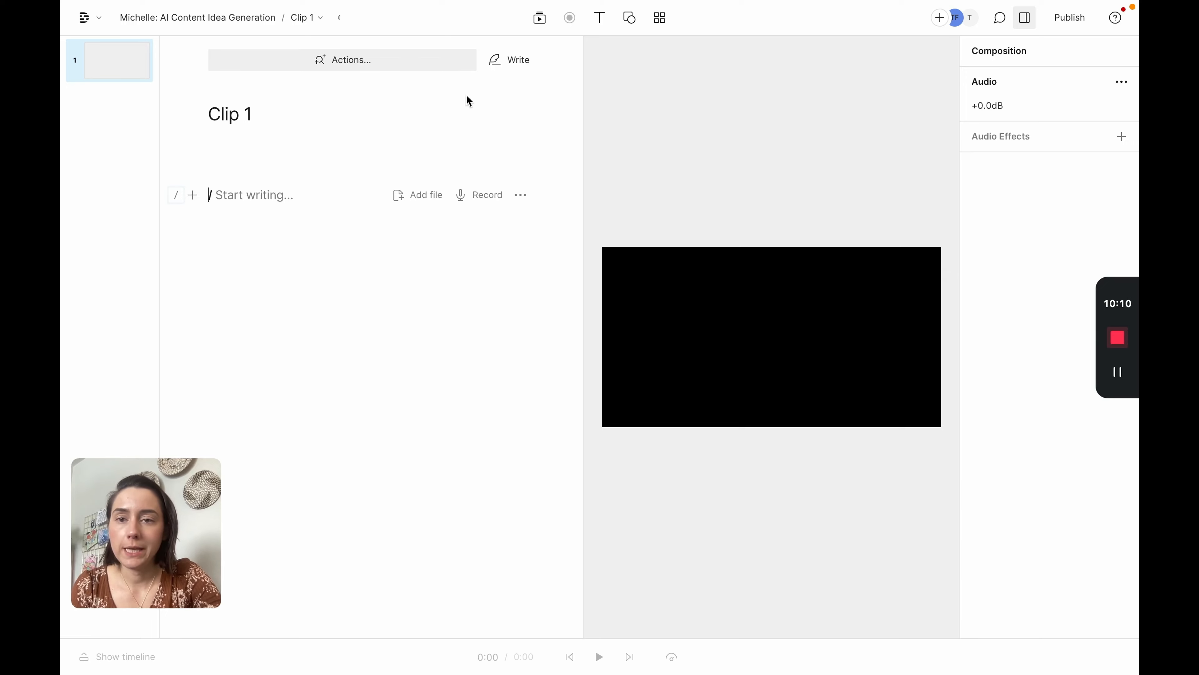
# Step: Switch back to the AI Content Idea Generation composition and select its opening script paragraph
pyautogui.click(318, 19)
pyautogui.click(325, 85)
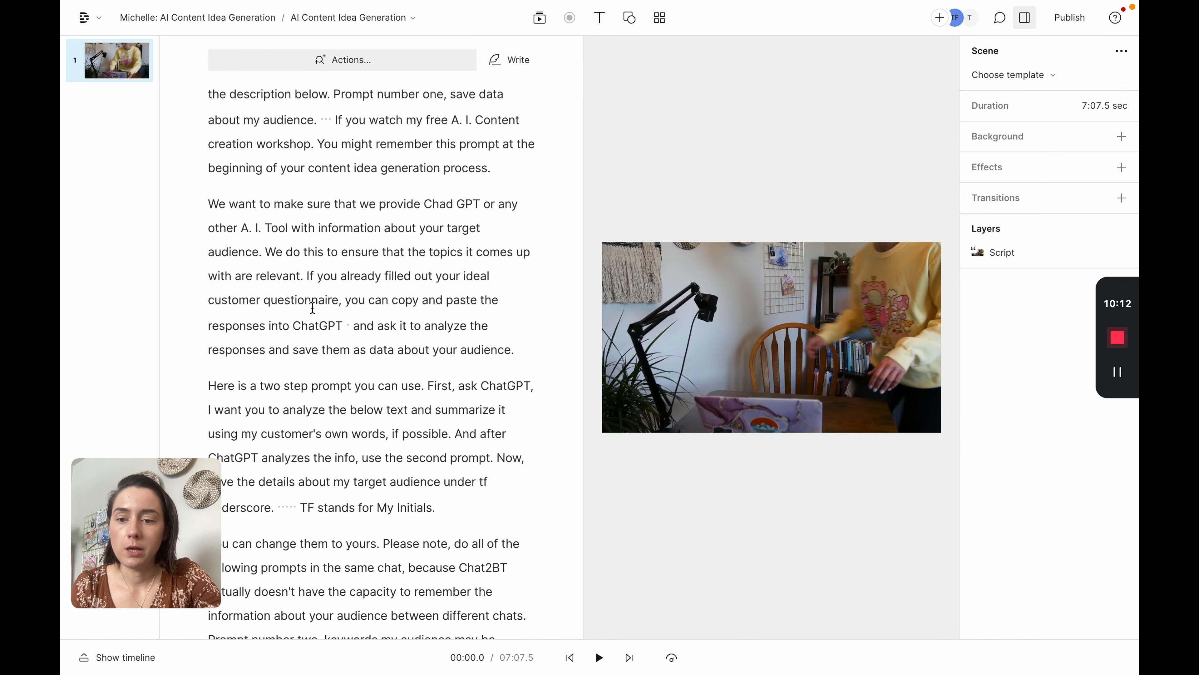
pyautogui.scroll(6, 498, 378)
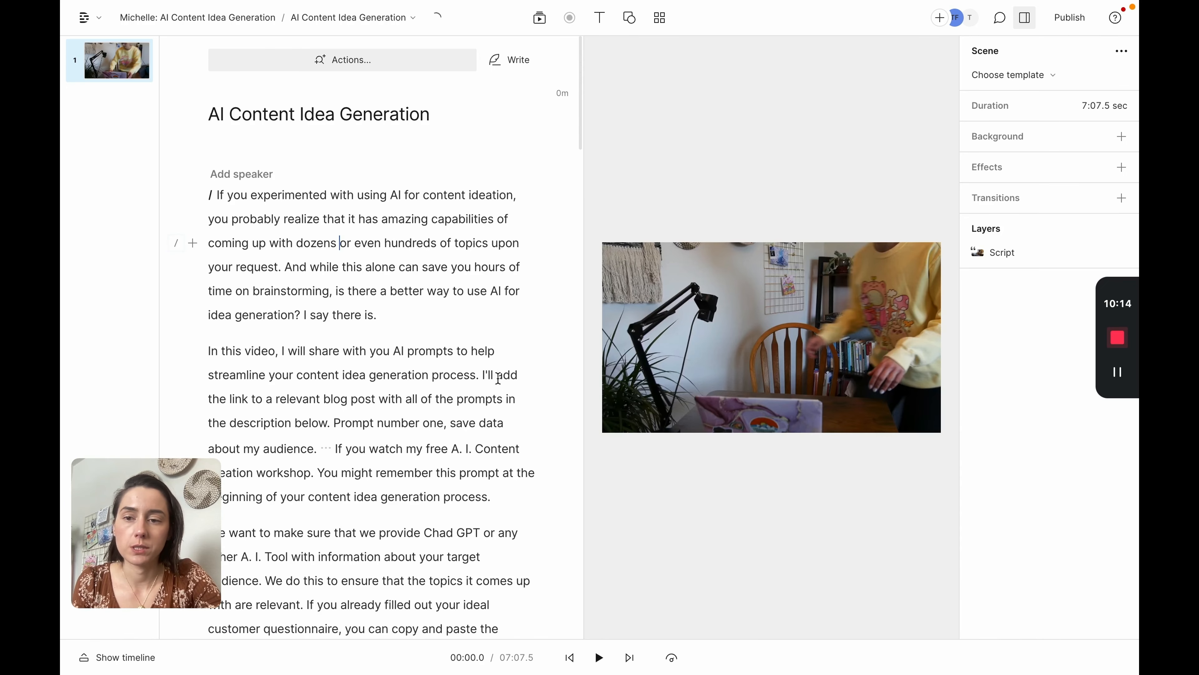
pyautogui.click(378, 320)
pyautogui.moveTo(378, 319); pyautogui.dragTo(209, 200)
pyautogui.press('super+c')
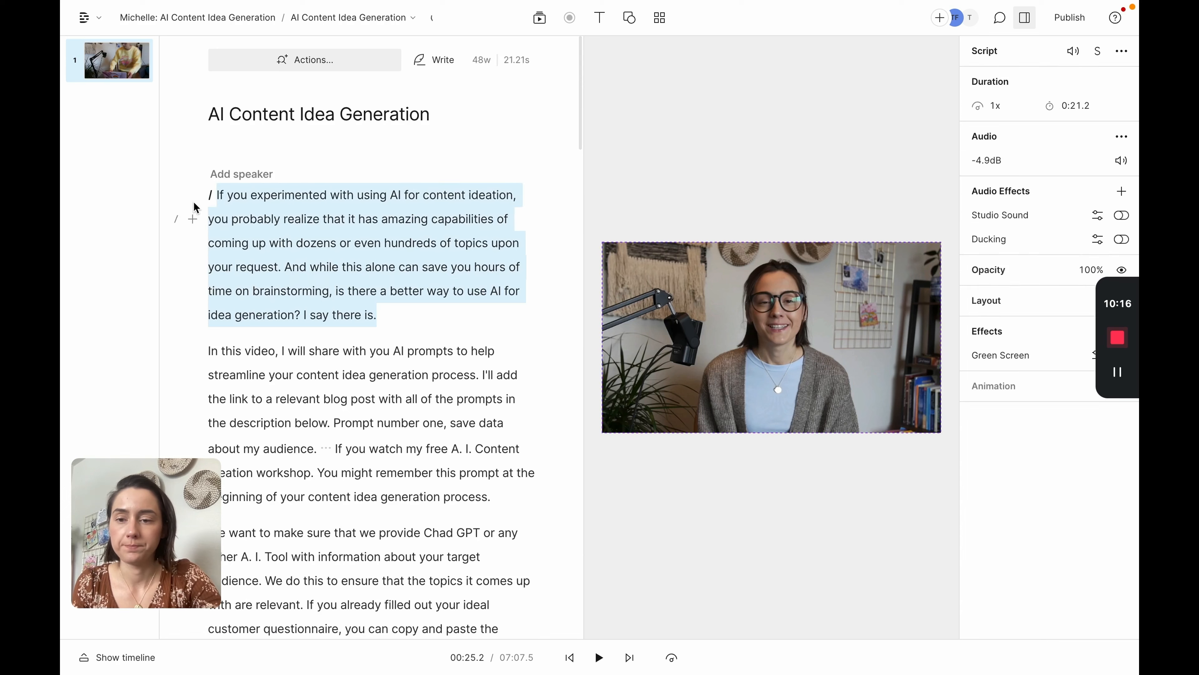
# Step: Switch to the Clip 1 composition and paste the copied paragraph into its empty script
pyautogui.click(415, 21)
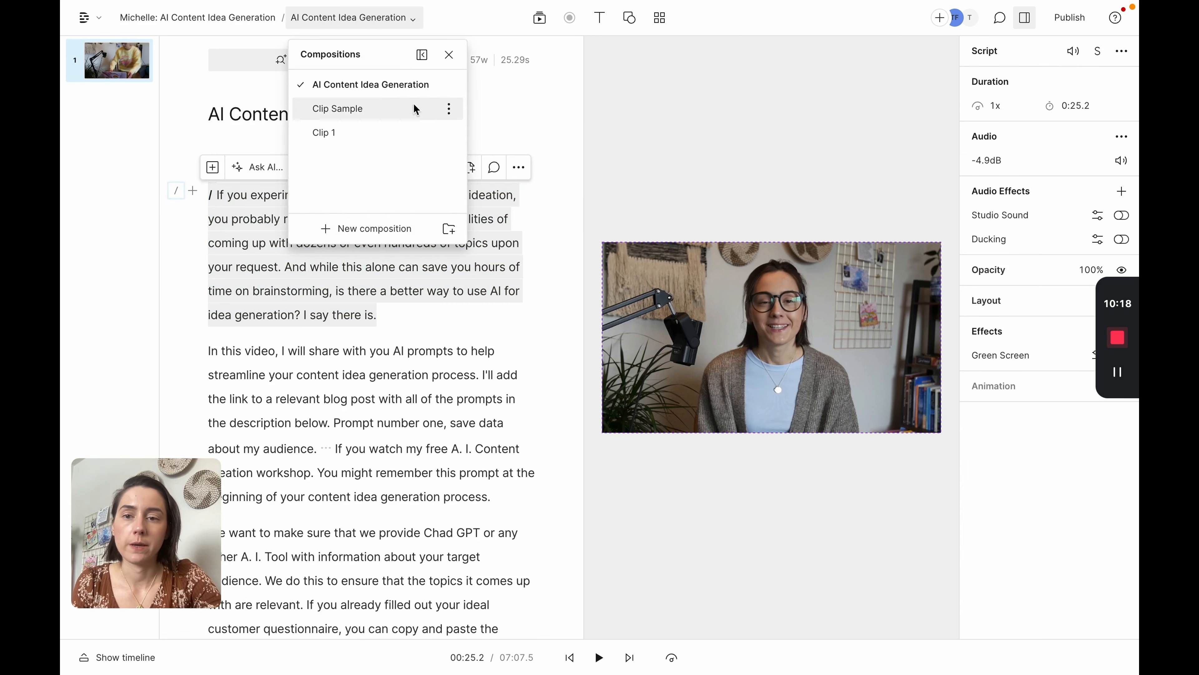
pyautogui.click(361, 136)
pyautogui.click(239, 200)
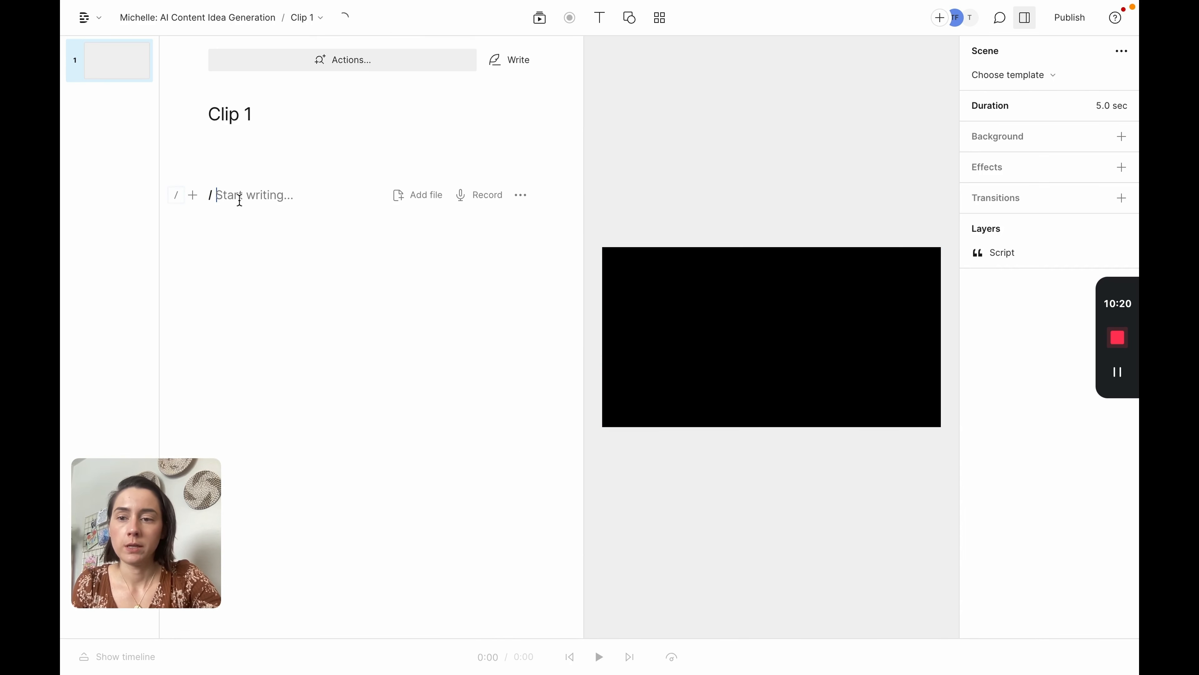
pyautogui.press('super+v')
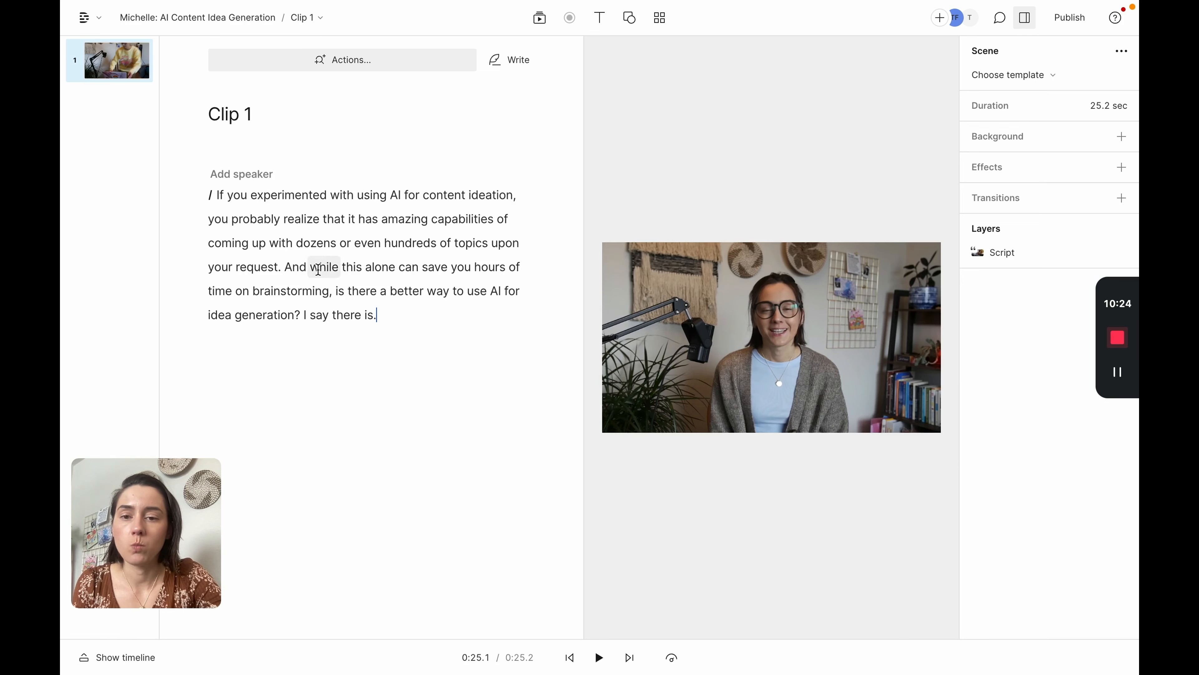
# Step: Delete the word "hundreds" from the Clip 1 script, then undo the deletion
pyautogui.moveTo(436, 241); pyautogui.dragTo(386, 245)
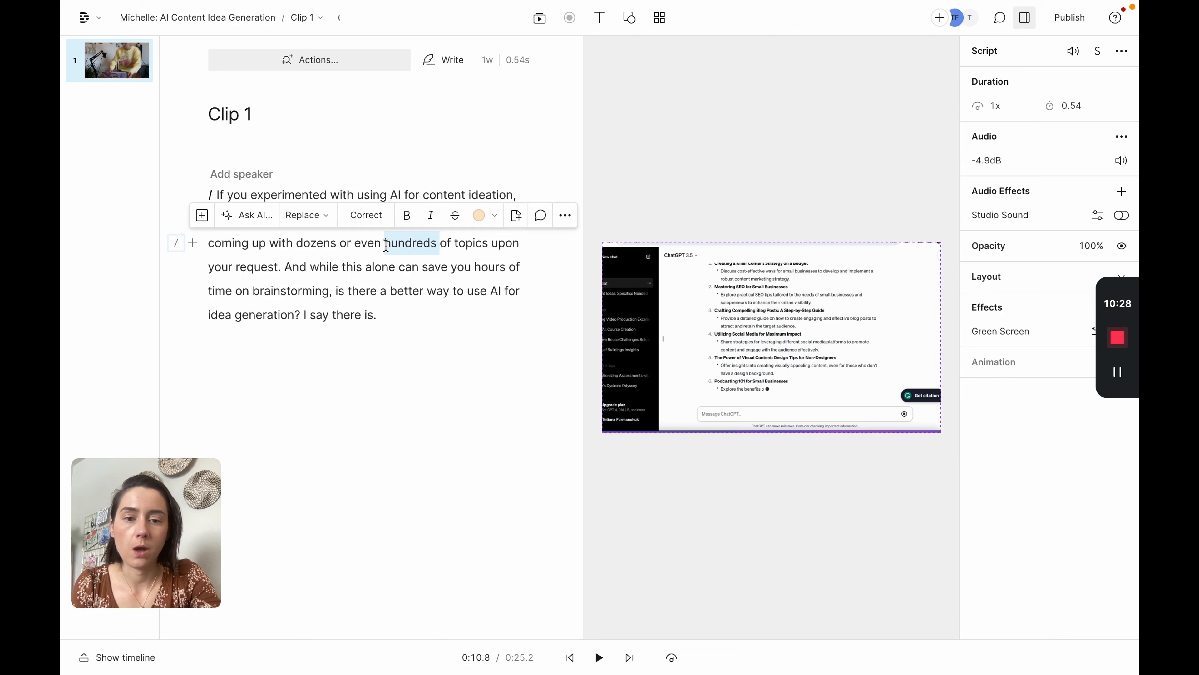
pyautogui.press('BackSpace')
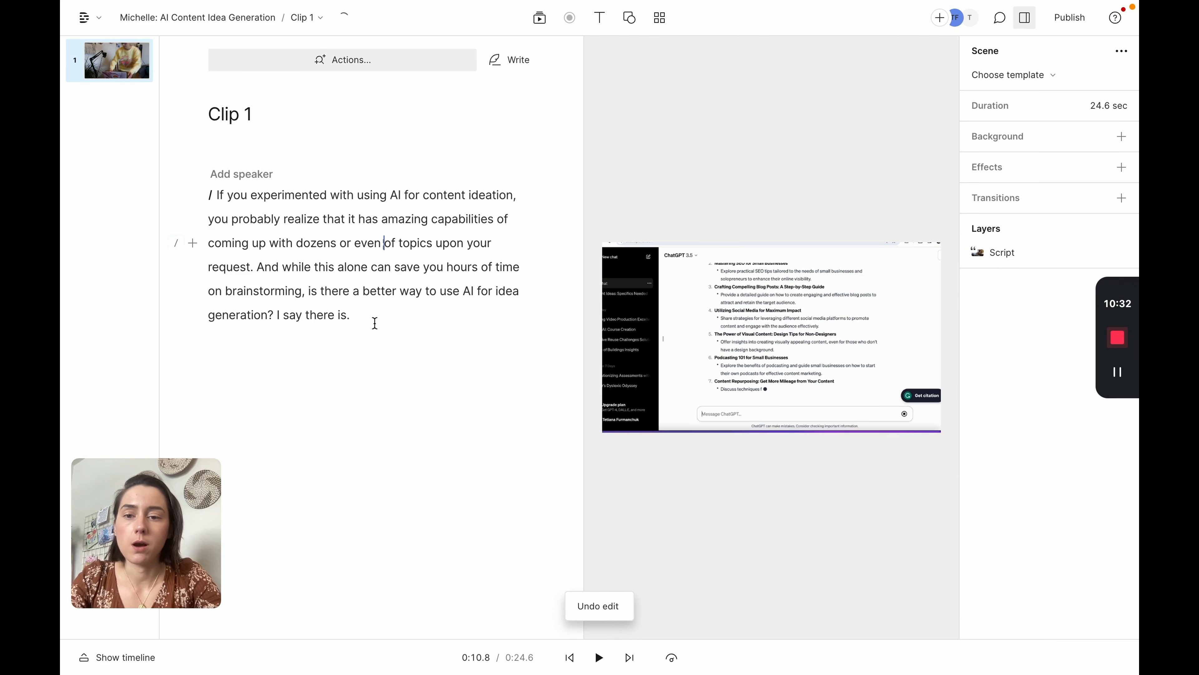
pyautogui.hotkey('ctrl', 'z')
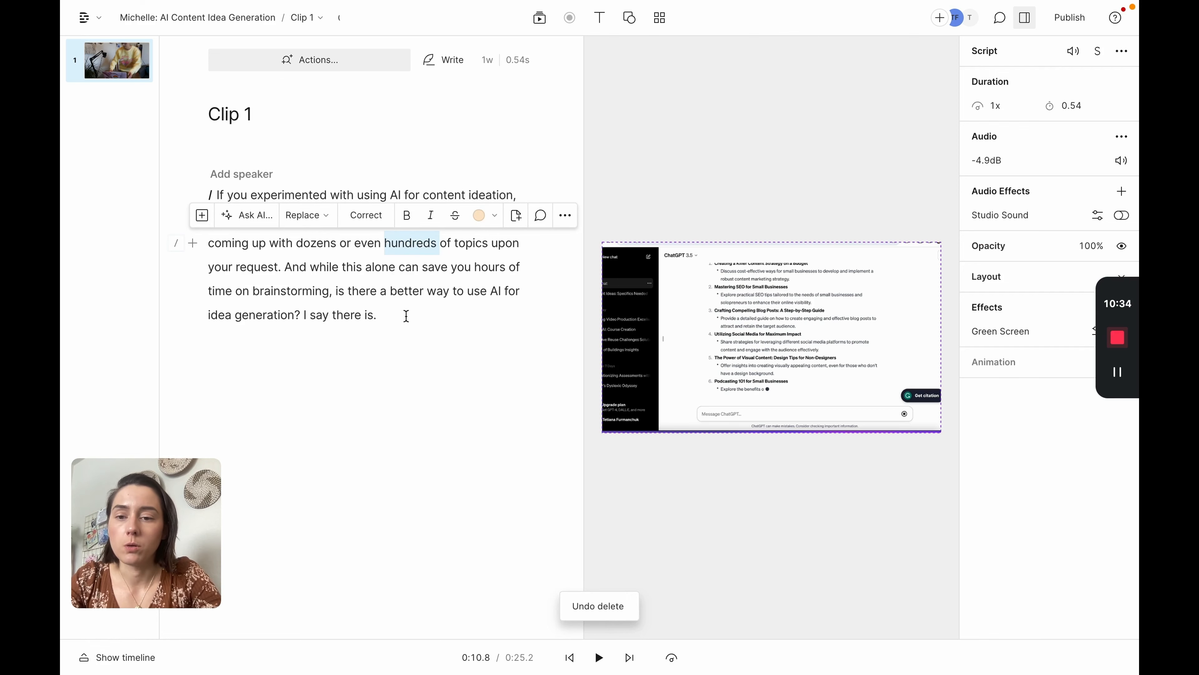
# Step: Switch back to the AI Content Idea Generation composition
pyautogui.click(407, 314)
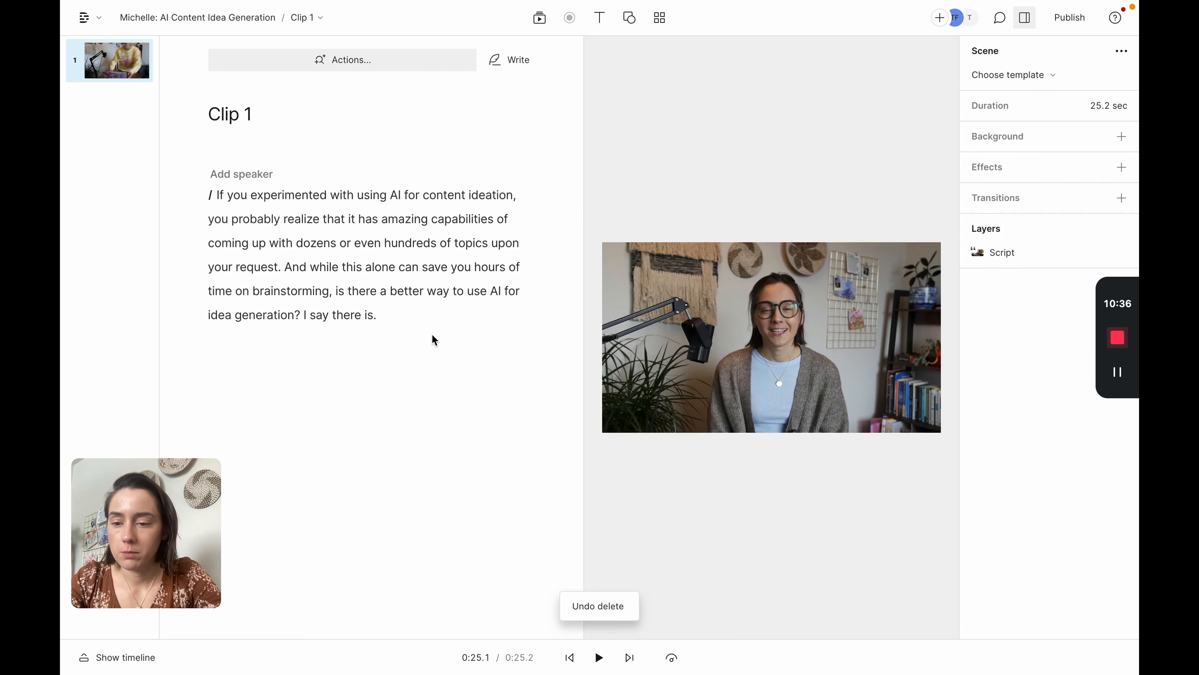
pyautogui.click(322, 22)
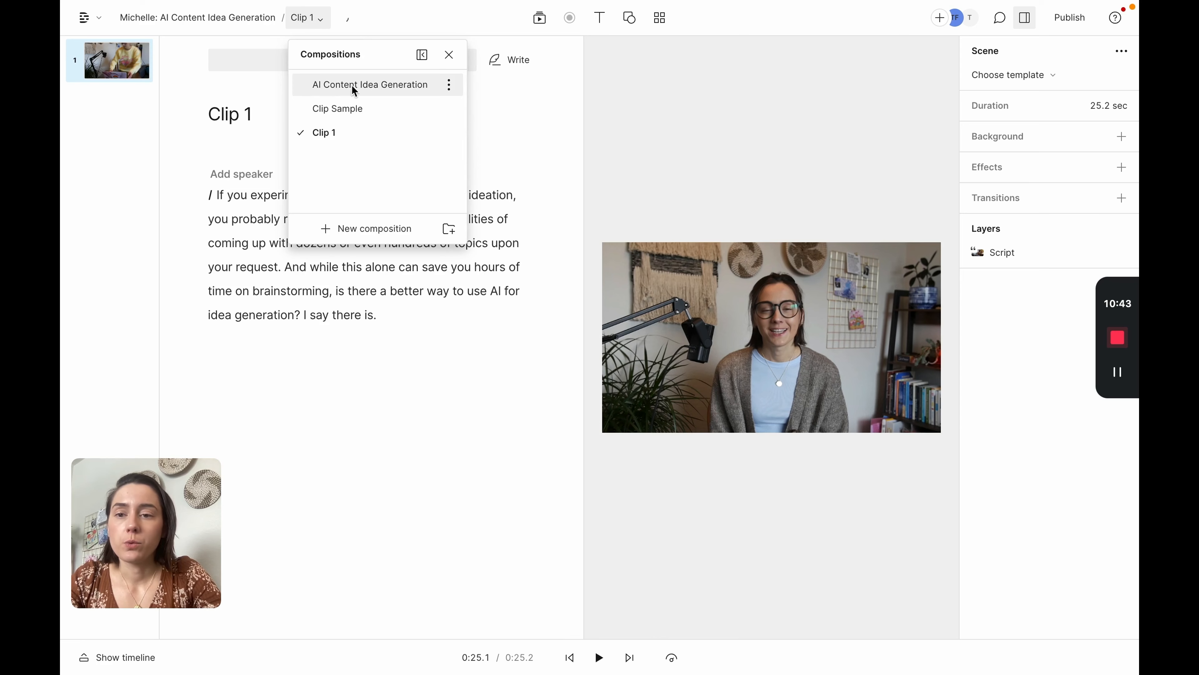
pyautogui.click(354, 85)
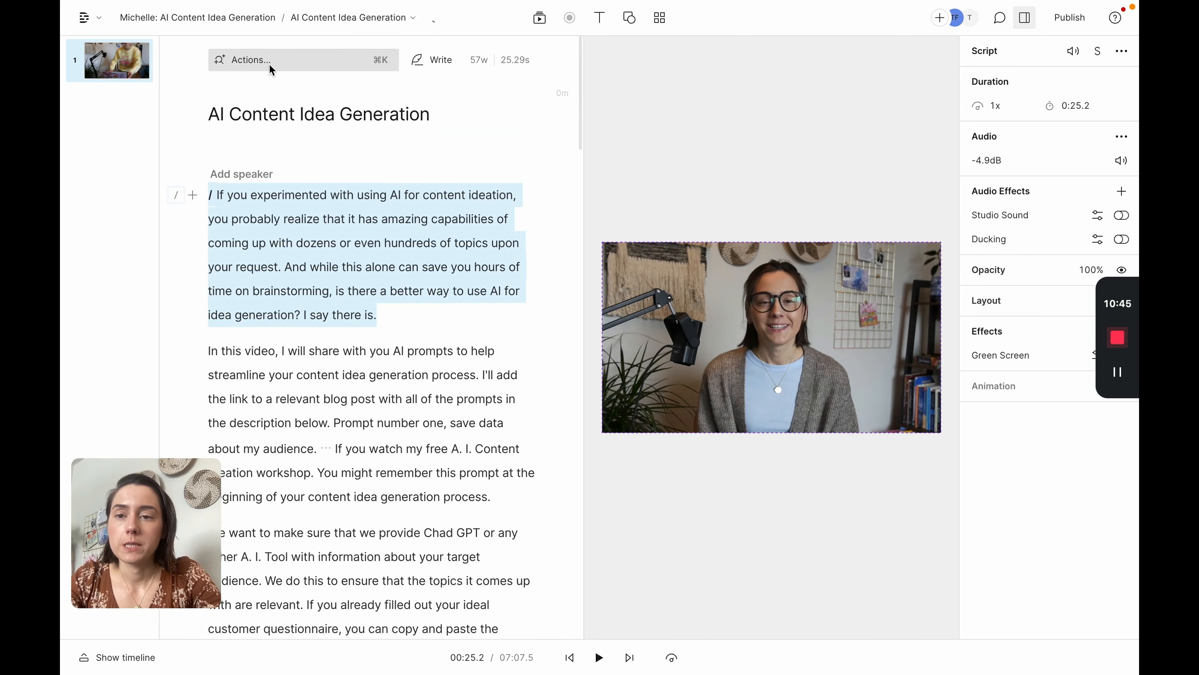
# Step: Ask AI to find good clips in the AI Content Idea Generation script and scroll through its suggested clips
pyautogui.click(257, 60)
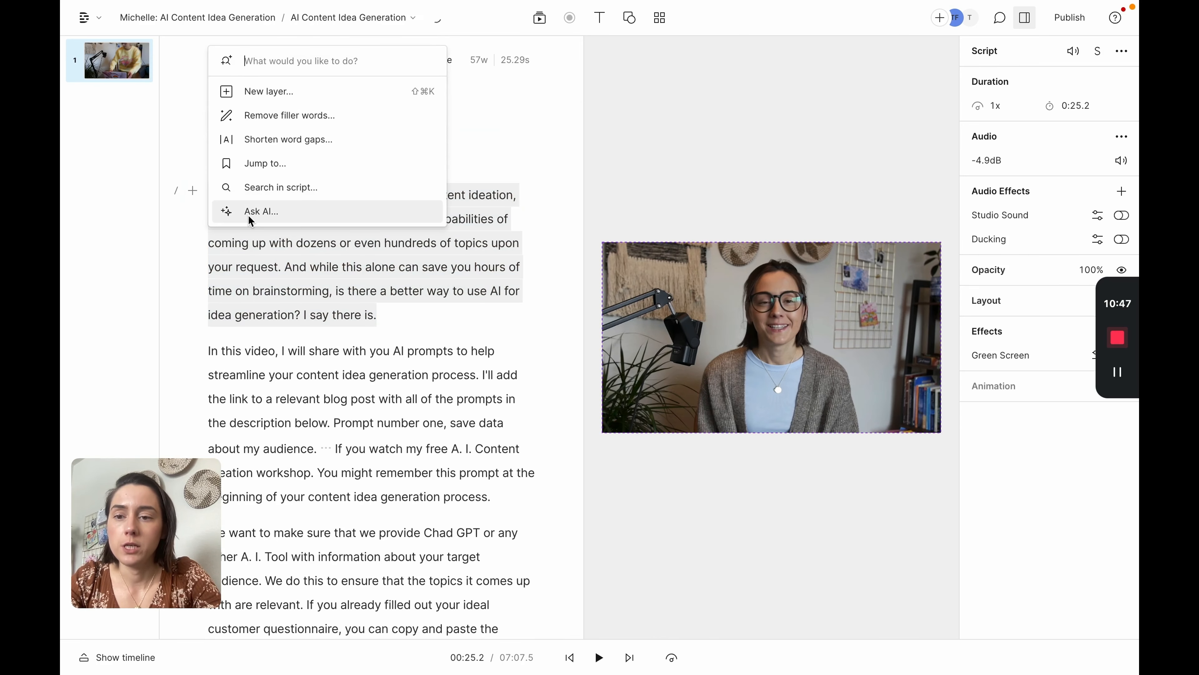
pyautogui.click(233, 213)
pyautogui.scroll(-5, 329, 266)
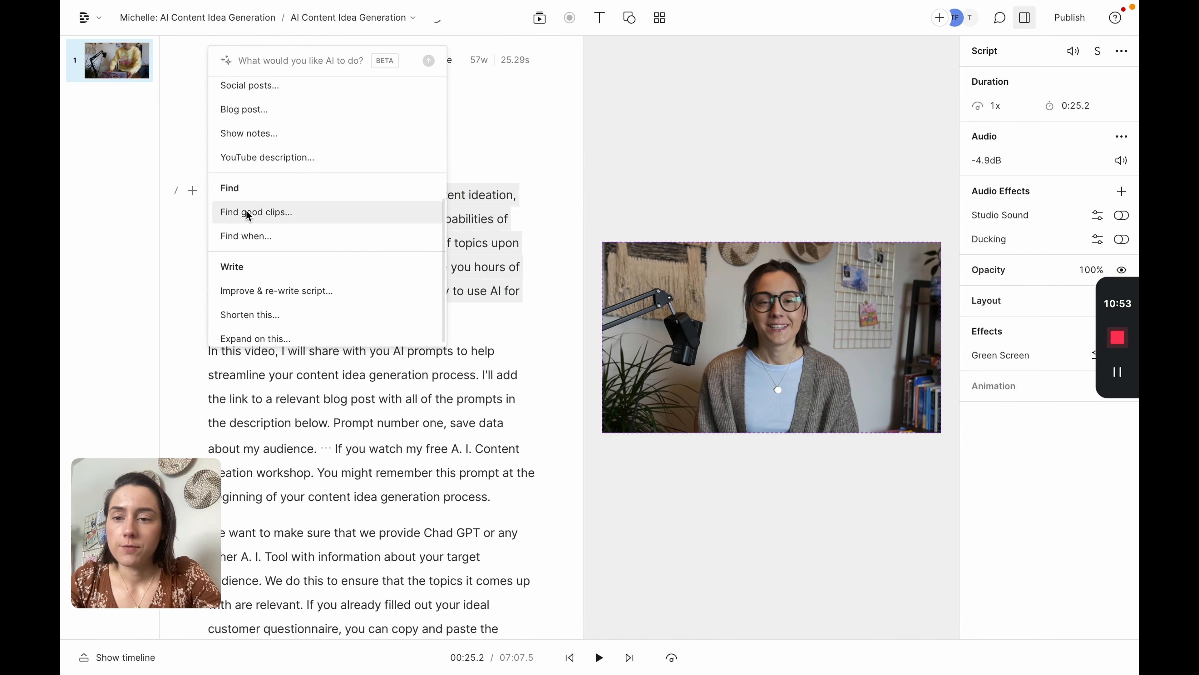
pyautogui.click(249, 214)
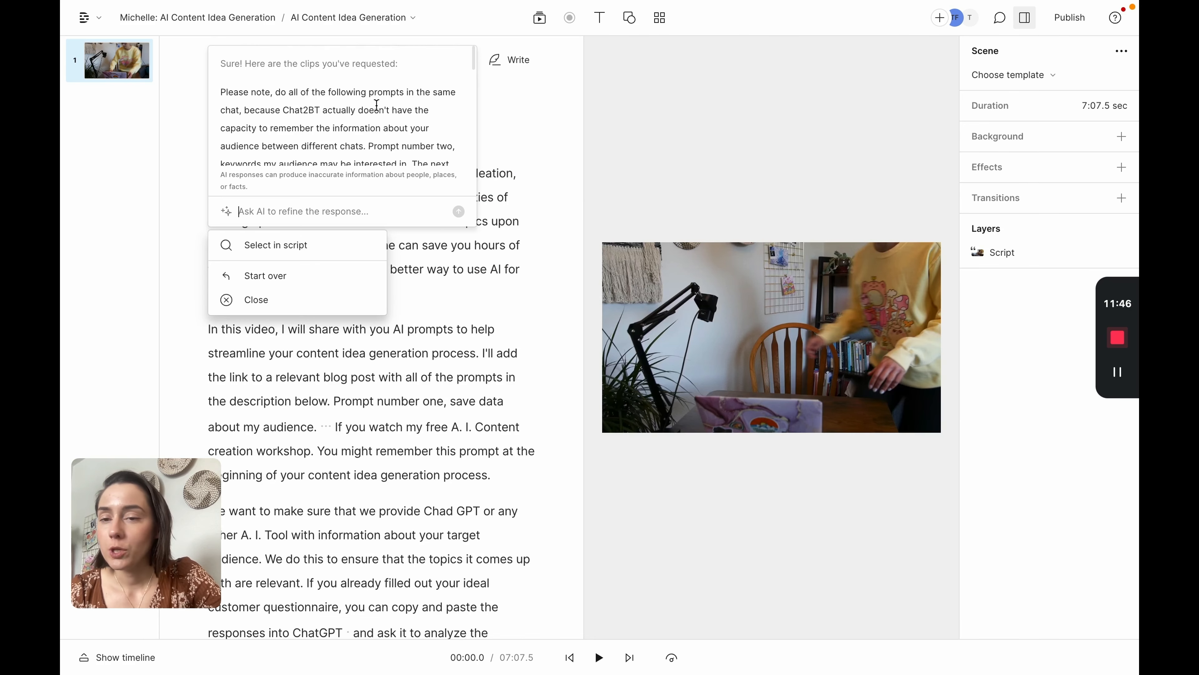
pyautogui.scroll(-10, 336, 124)
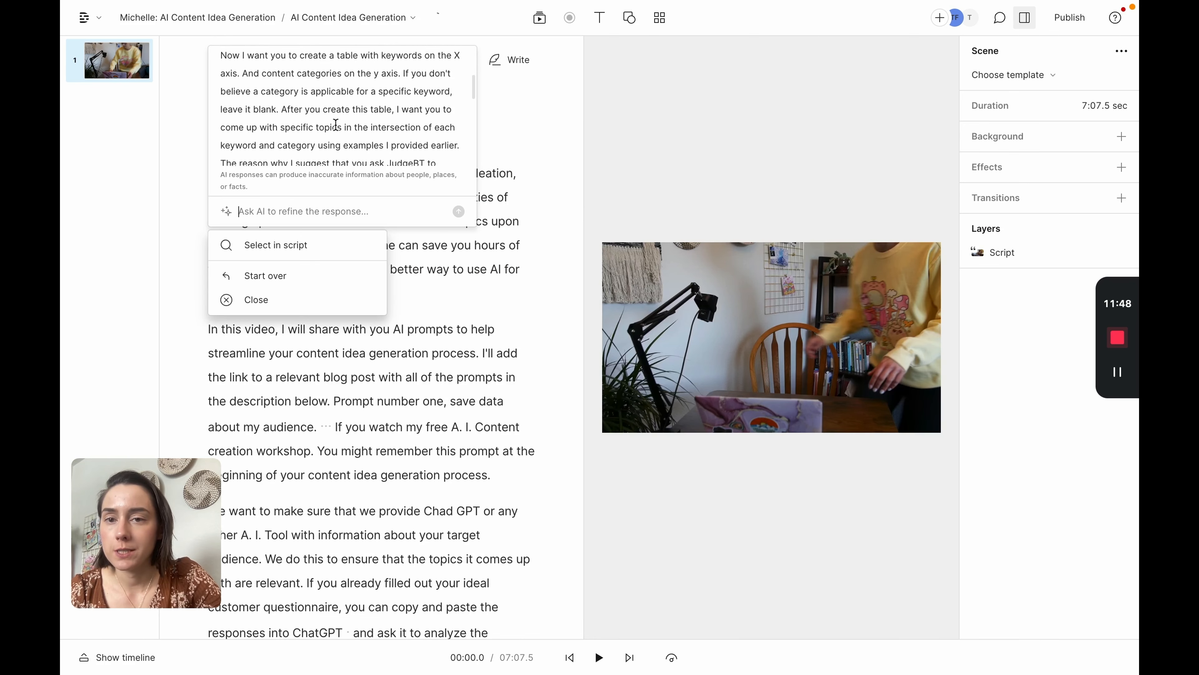
pyautogui.scroll(-15, 335, 124)
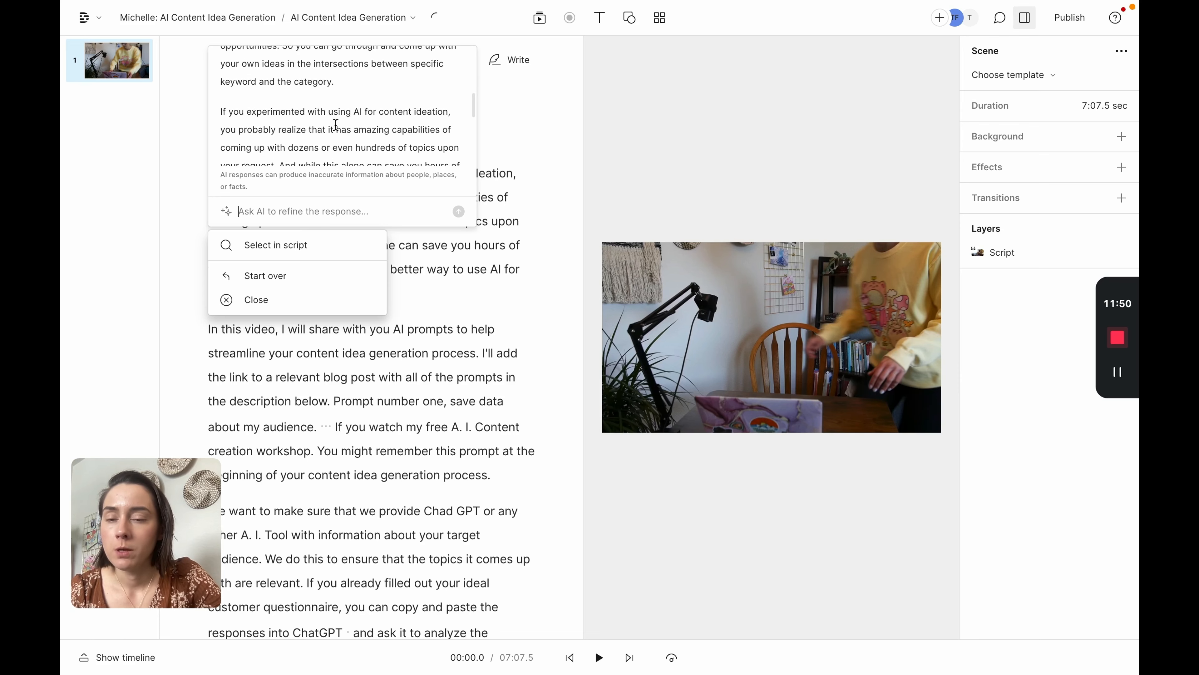
pyautogui.scroll(-15, 336, 124)
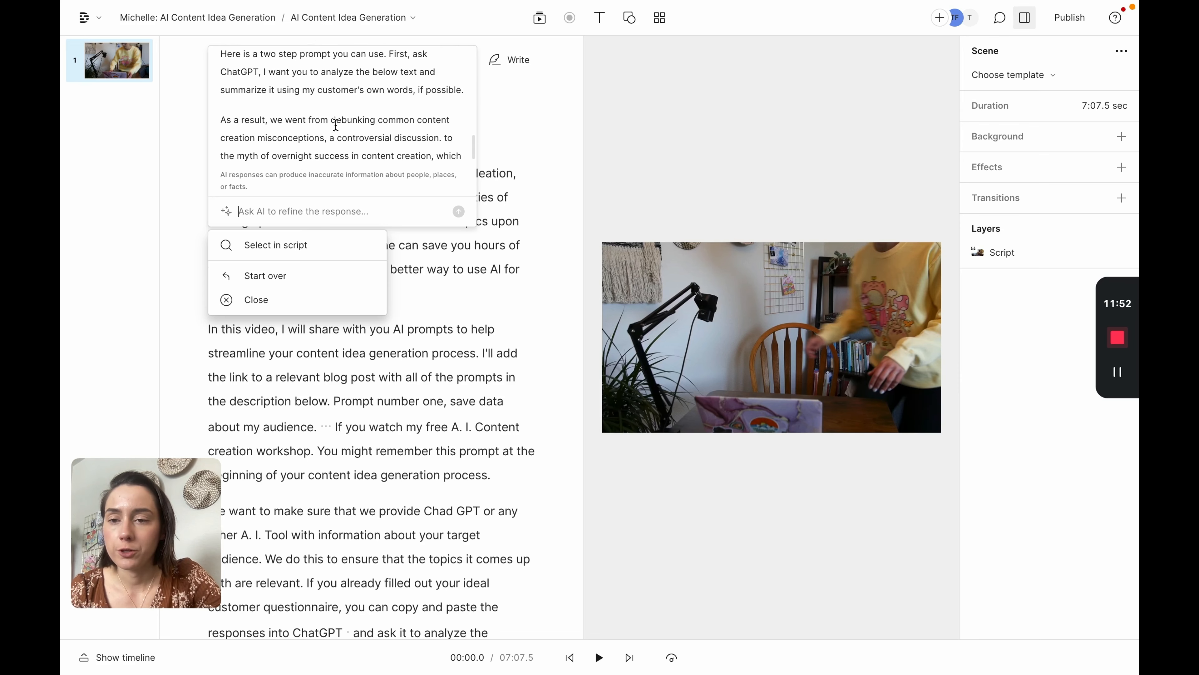
pyautogui.scroll(-1, 335, 124)
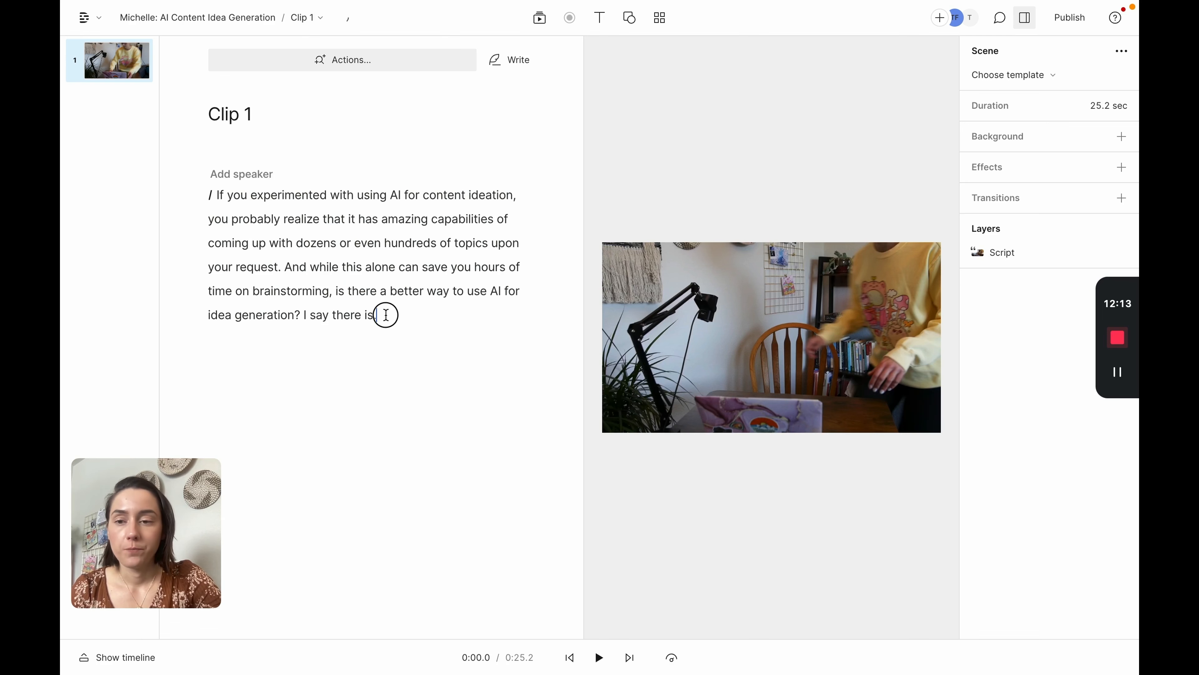
# Step: In Clip 1, select the video layer and switch the canvas aspect ratio to Portrait 9:16
pyautogui.moveTo(386, 318); pyautogui.dragTo(210, 195)
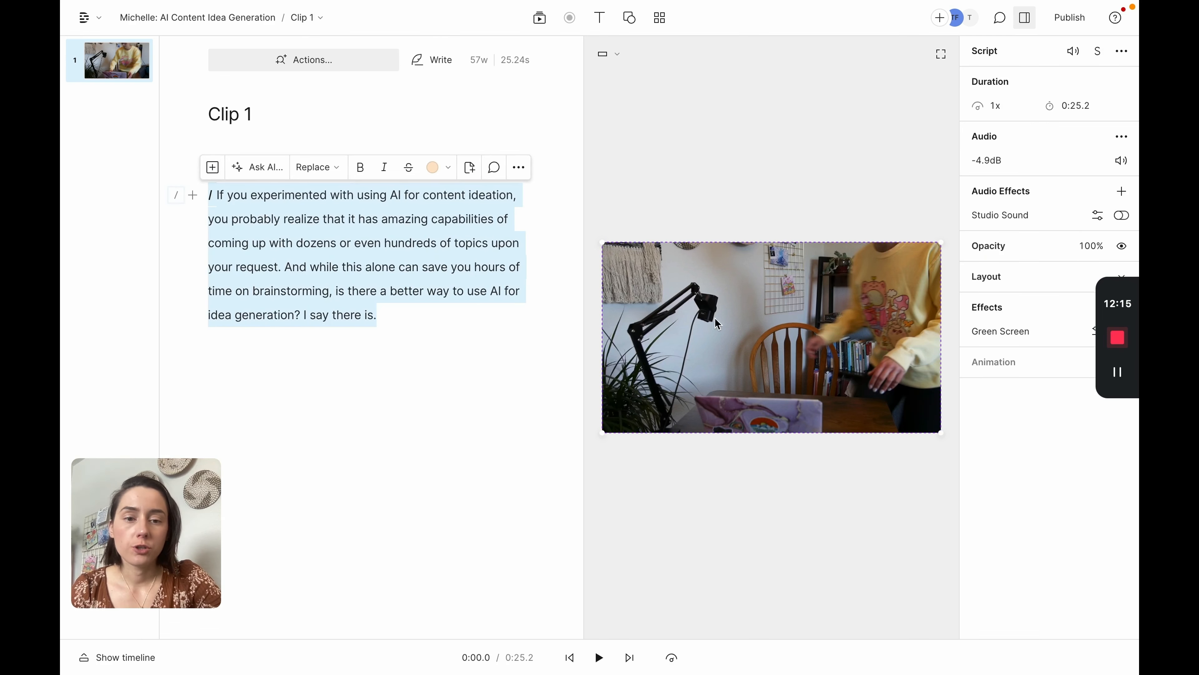
pyautogui.click(757, 328)
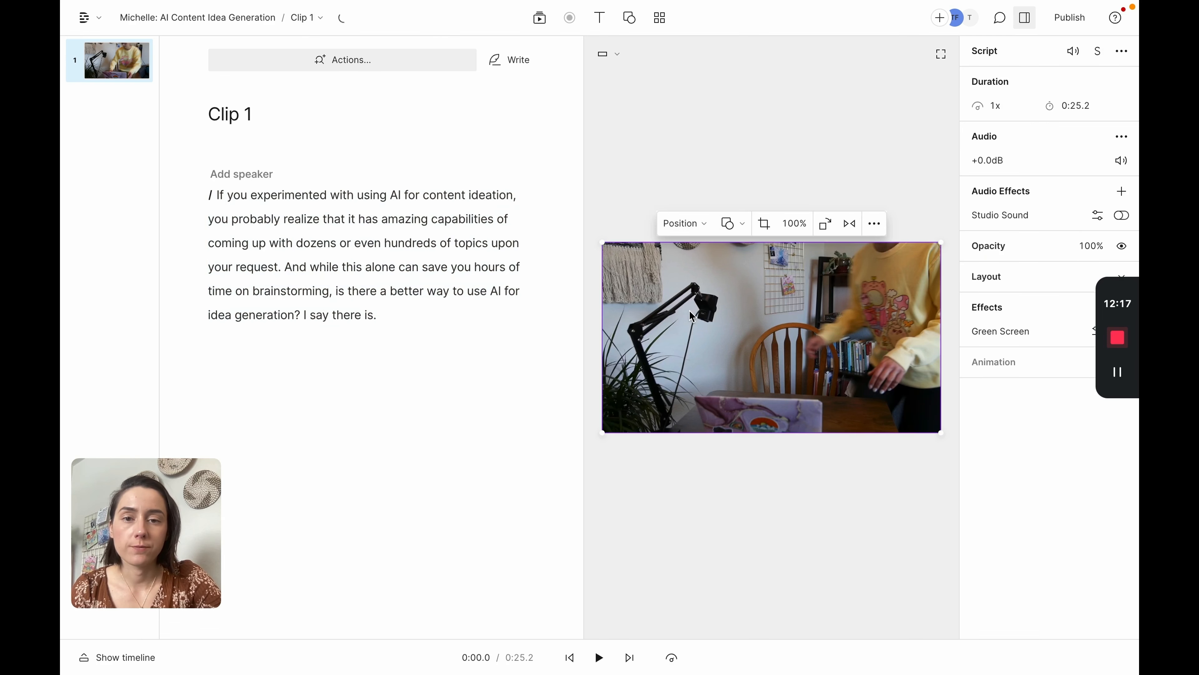
pyautogui.click(613, 53)
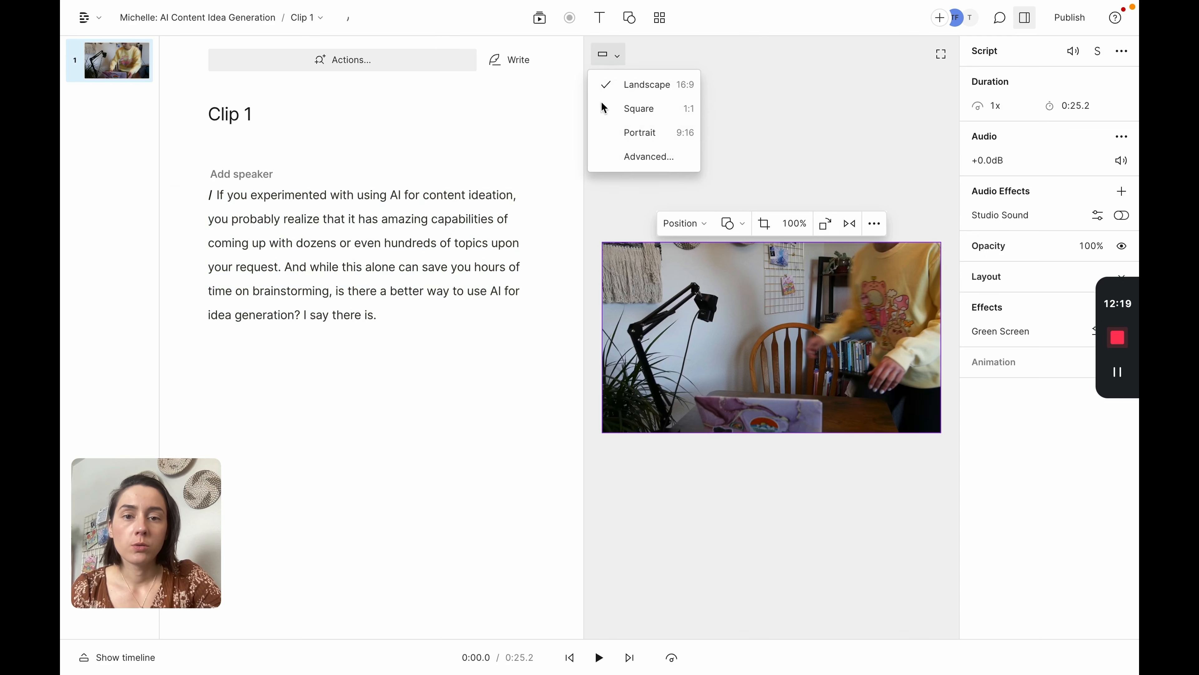
pyautogui.click(616, 54)
pyautogui.click(616, 55)
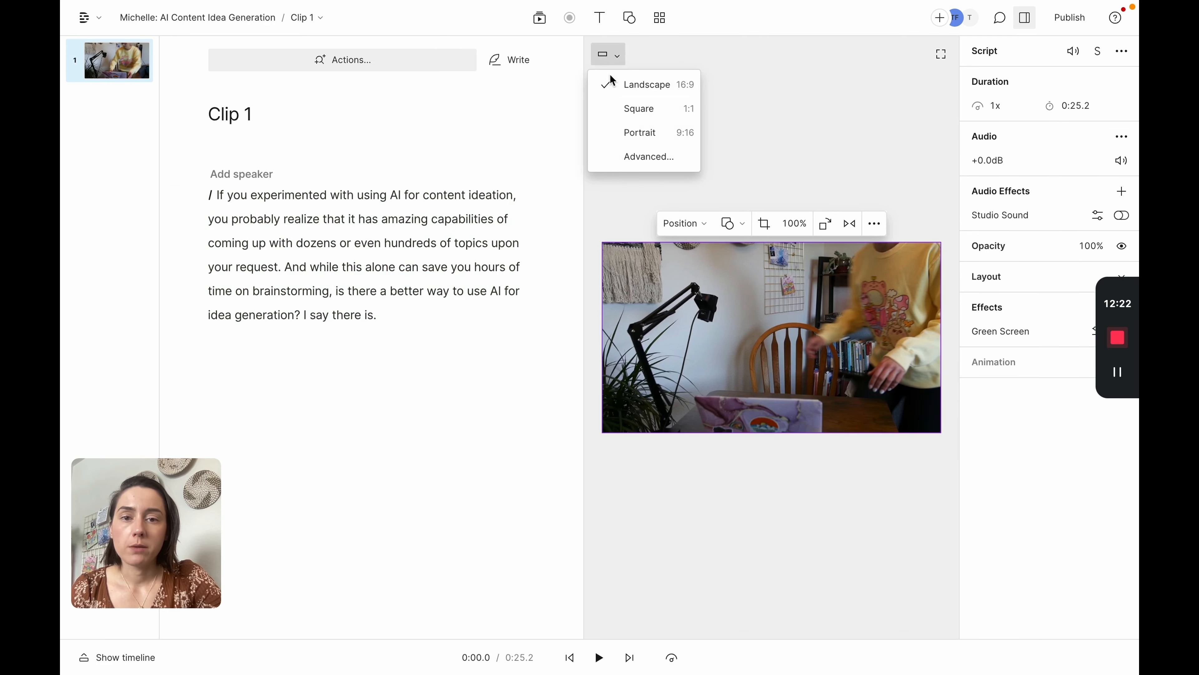
pyautogui.click(611, 137)
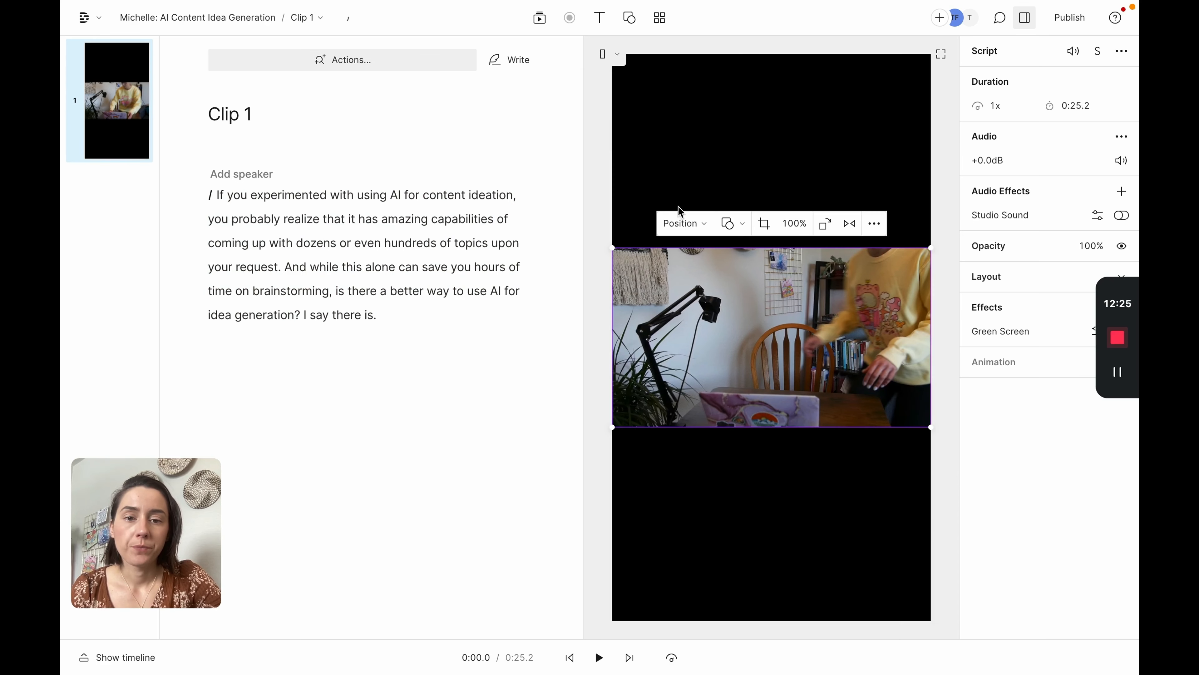
# Step: Set the video's position to Fill canvas and shift it sideways within the portrait frame
pyautogui.click(686, 227)
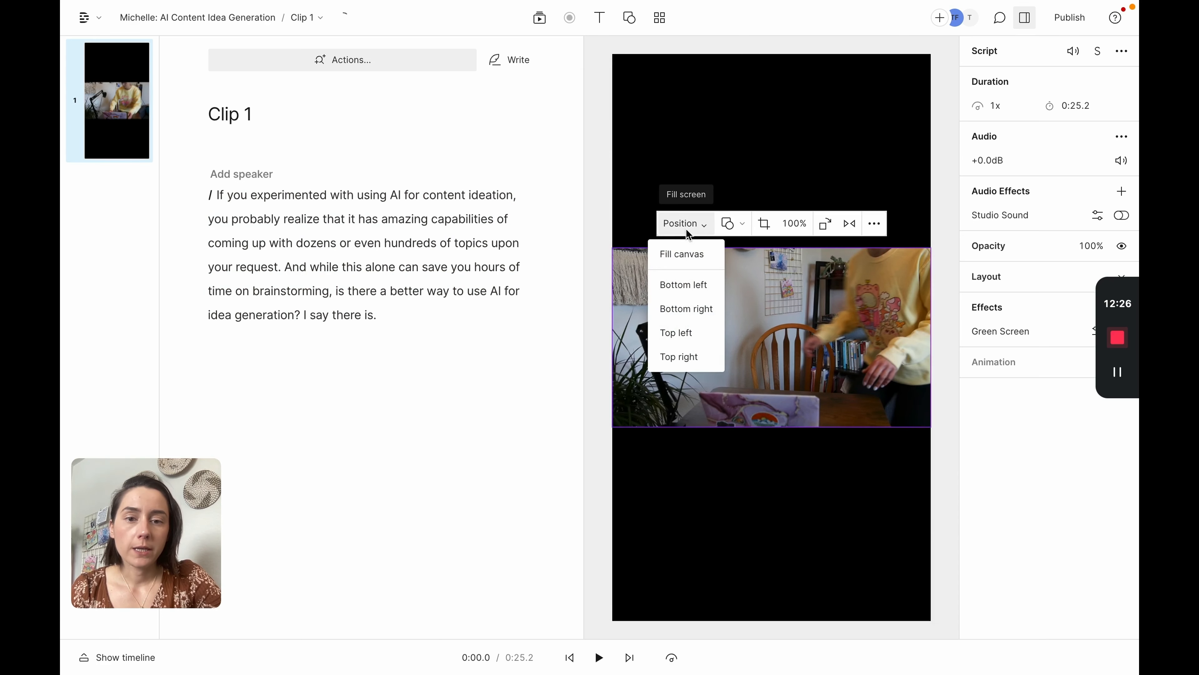
pyautogui.click(671, 251)
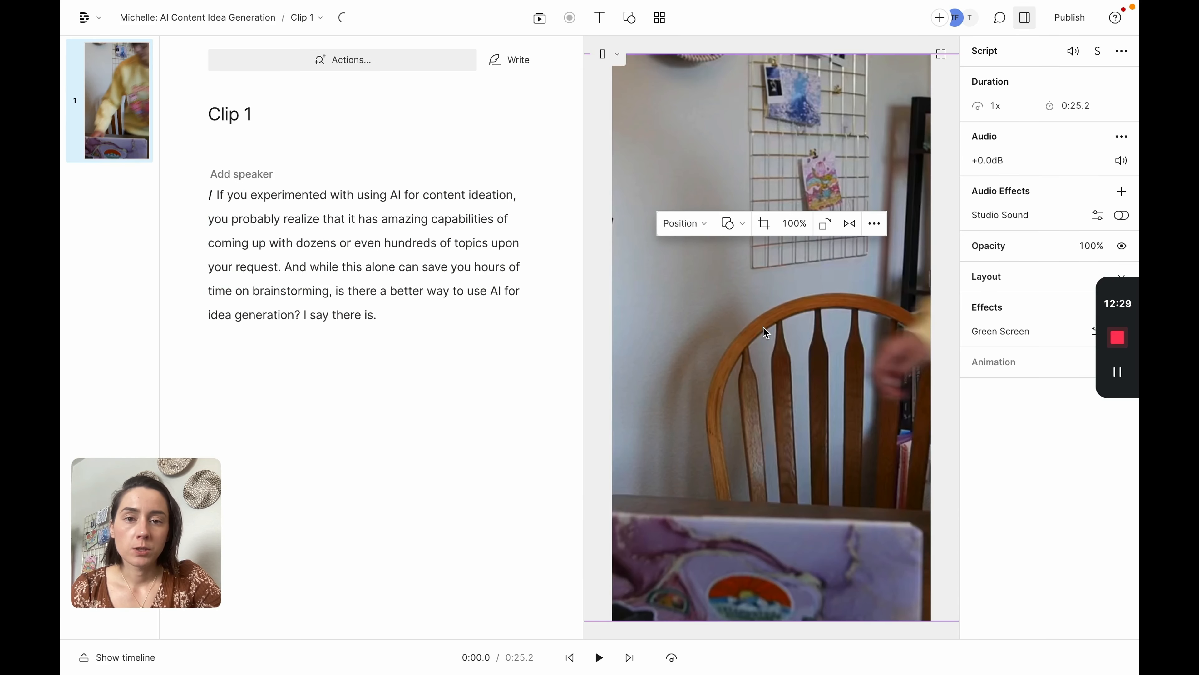
pyautogui.moveTo(763, 328); pyautogui.dragTo(671, 322)
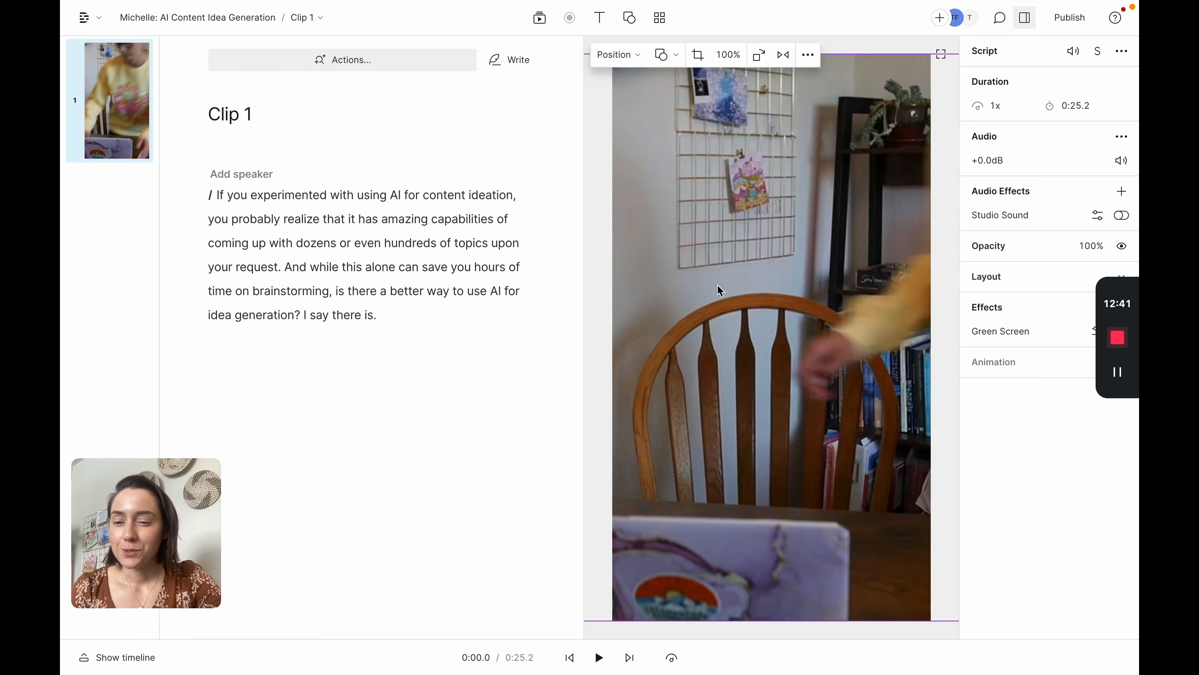
pyautogui.moveTo(723, 334); pyautogui.dragTo(764, 334)
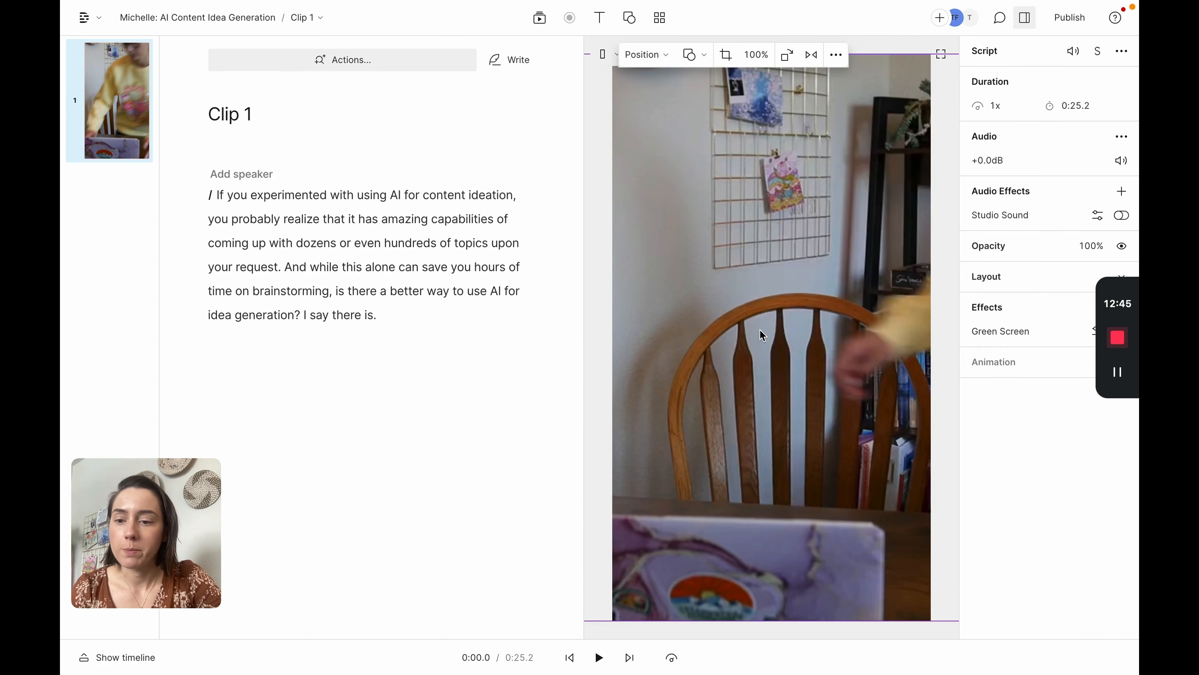
# Step: Switch the canvas aspect ratio to Square and set the video's position to Fill canvas
pyautogui.click(603, 54)
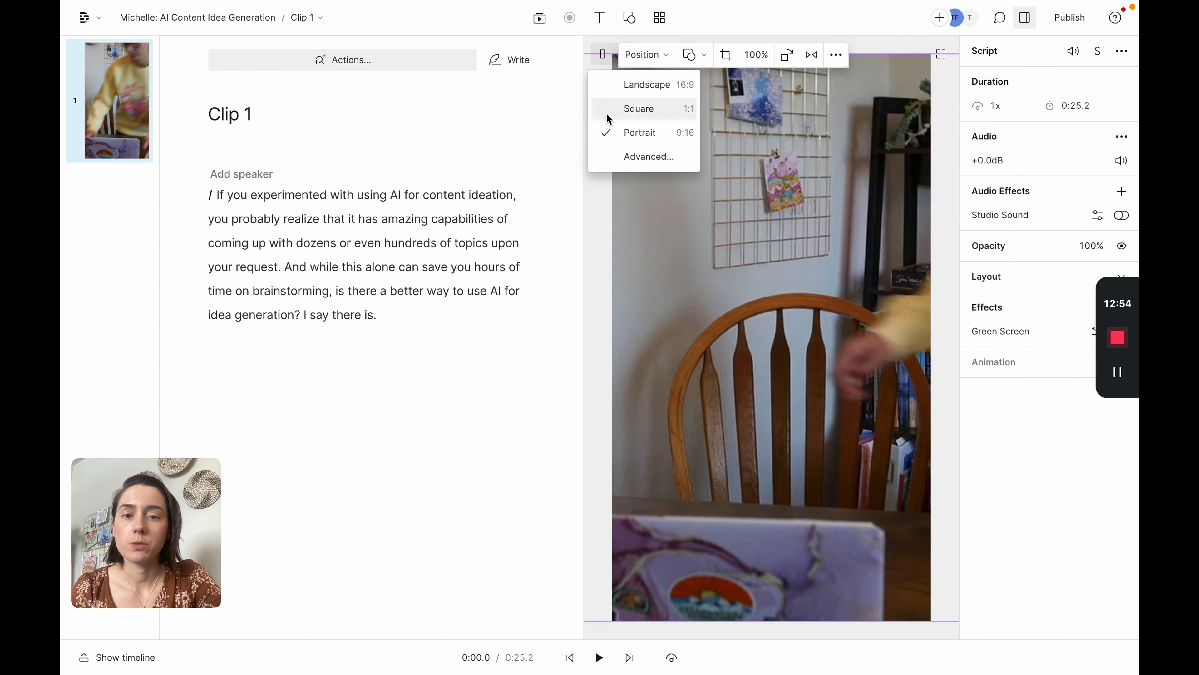
pyautogui.click(608, 117)
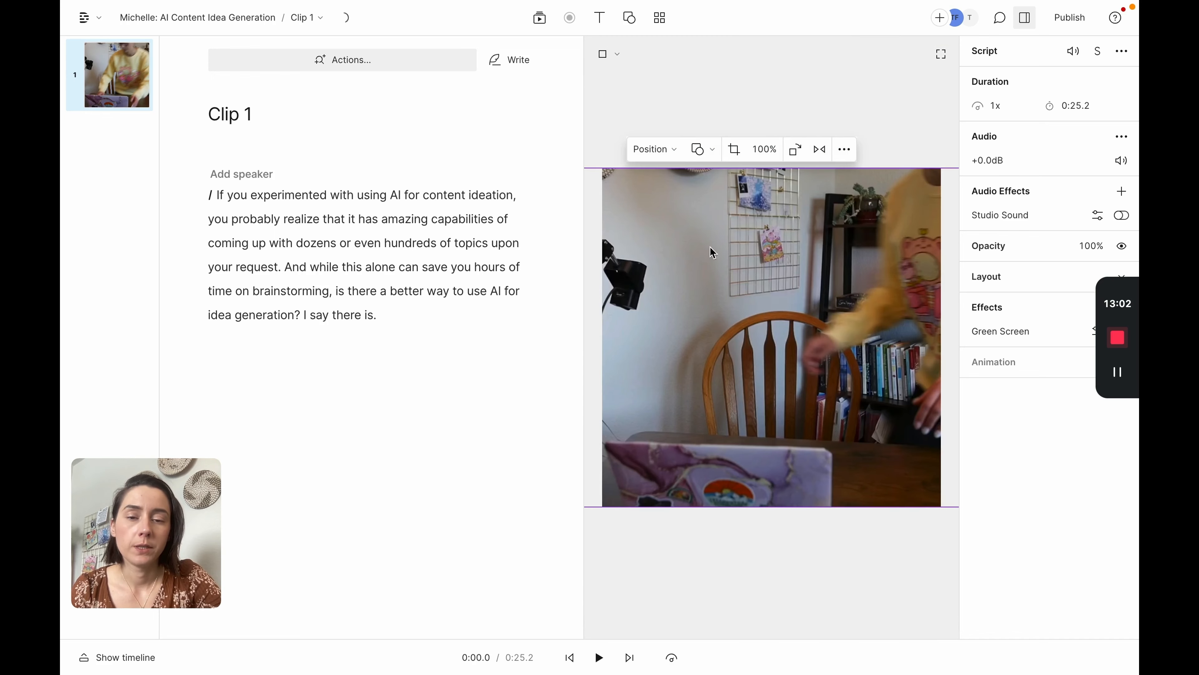
pyautogui.click(676, 153)
pyautogui.click(645, 180)
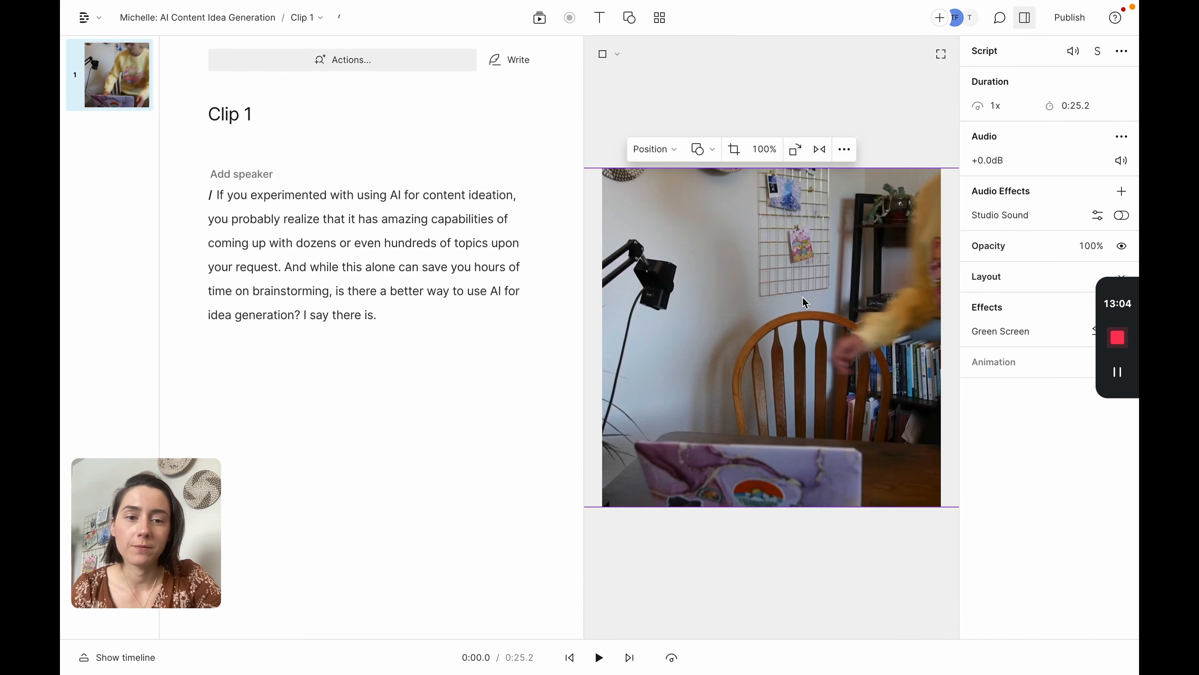
pyautogui.moveTo(782, 297)
pyautogui.mouseDown()
pyautogui.moveTo(772, 297)
pyautogui.moveTo(781, 297)
pyautogui.mouseUp()
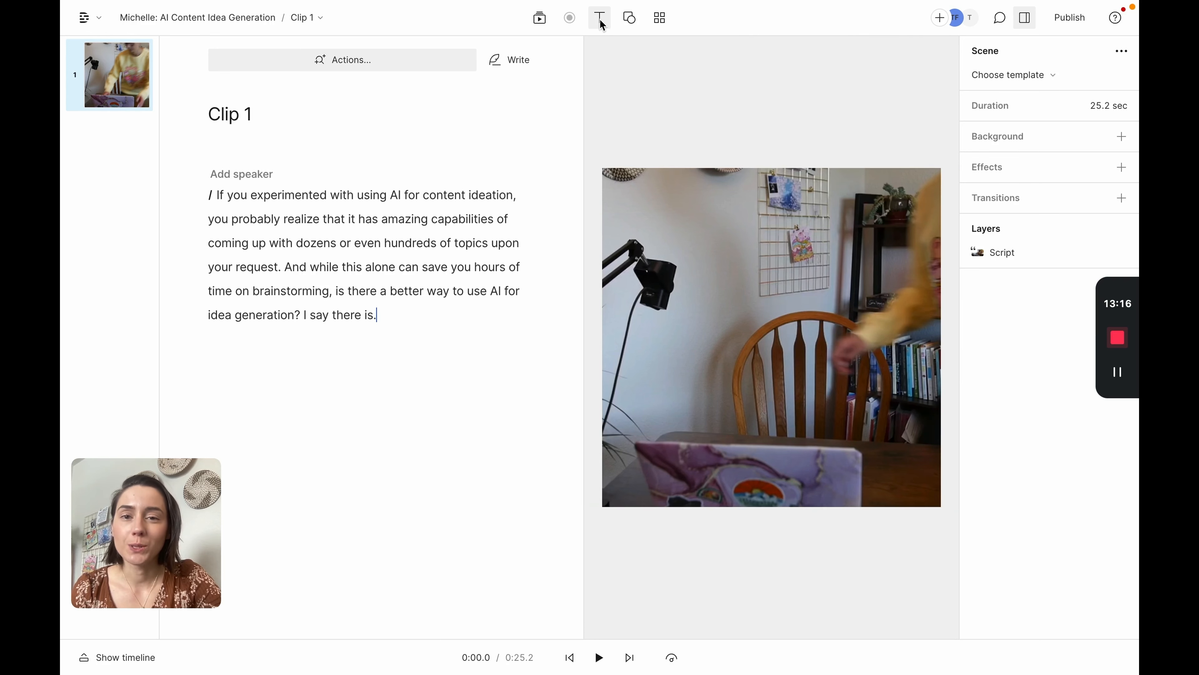
# Step: Browse the template gallery, including the Vertical and Audiograms categories, and the Drive templates
pyautogui.click(601, 20)
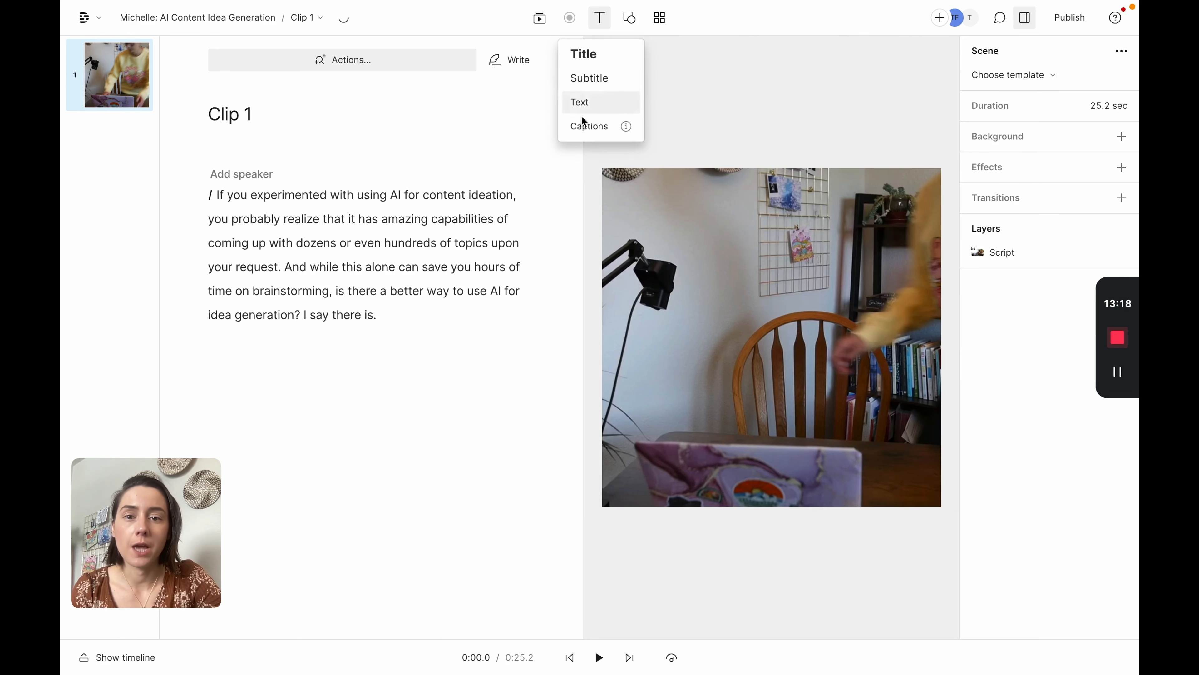
pyautogui.click(660, 18)
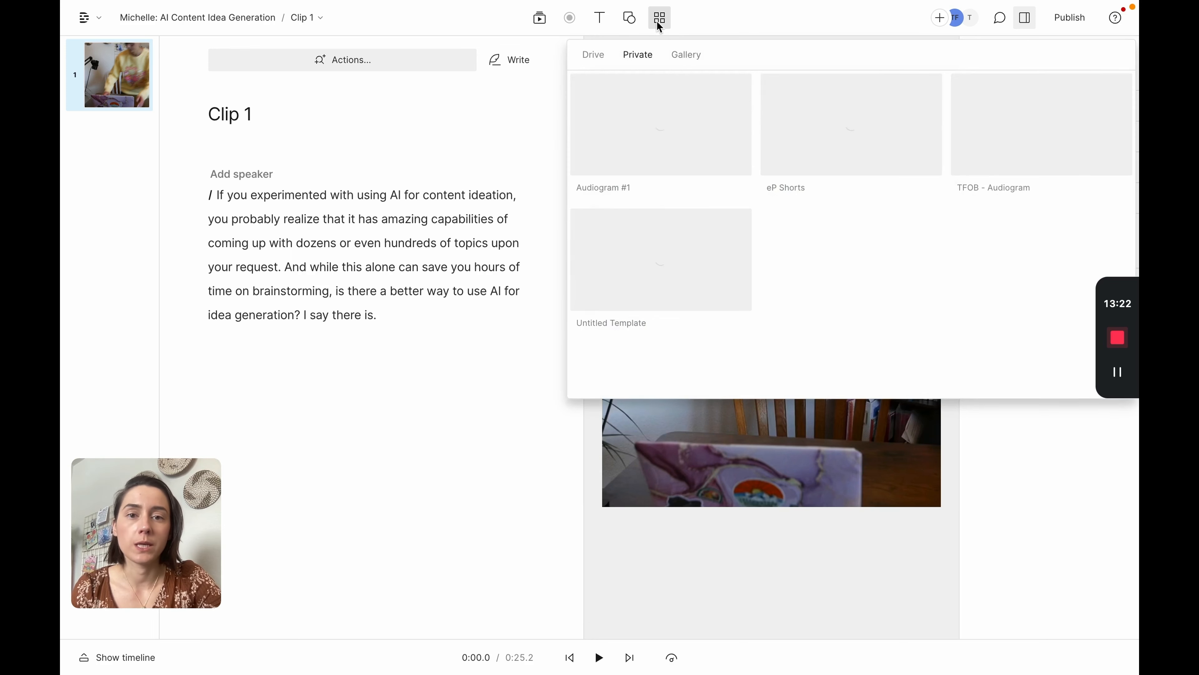
pyautogui.click(685, 55)
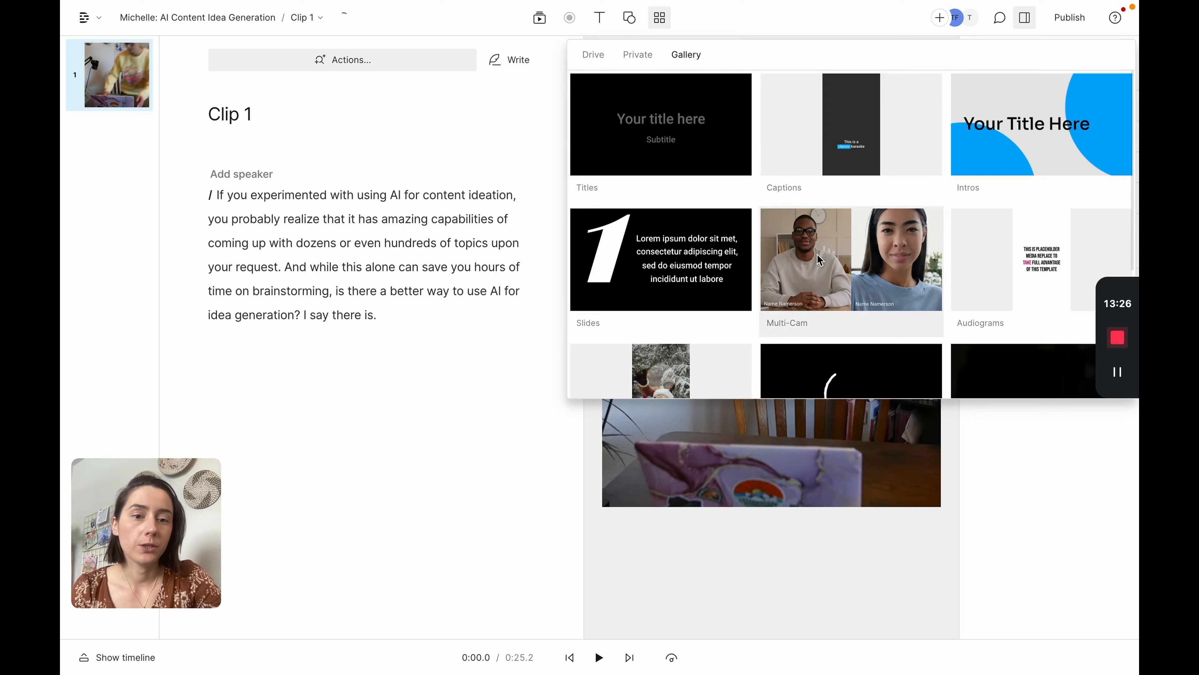
pyautogui.scroll(-5, 816, 260)
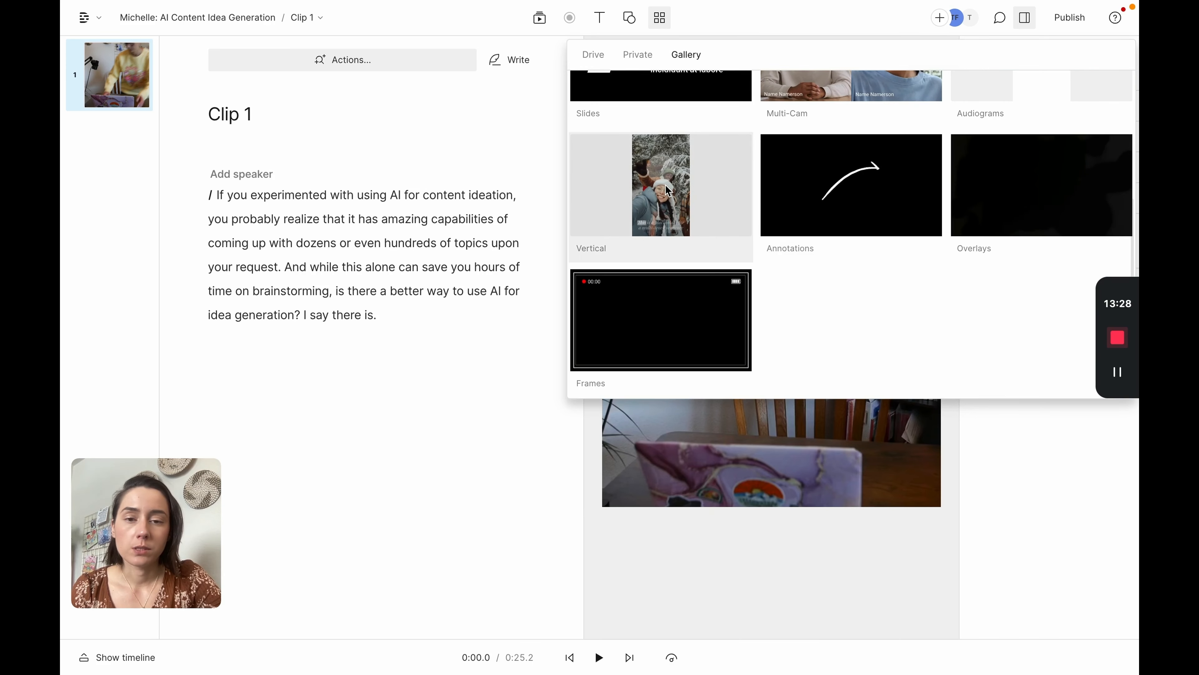
pyautogui.click(728, 223)
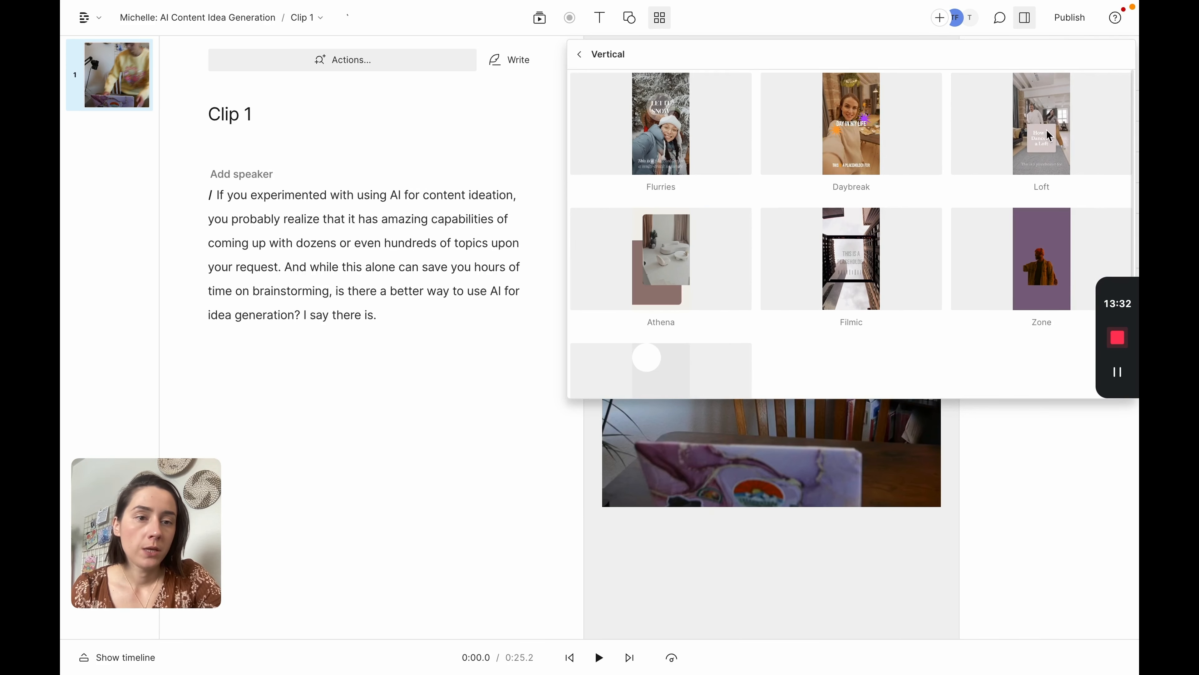
pyautogui.click(580, 55)
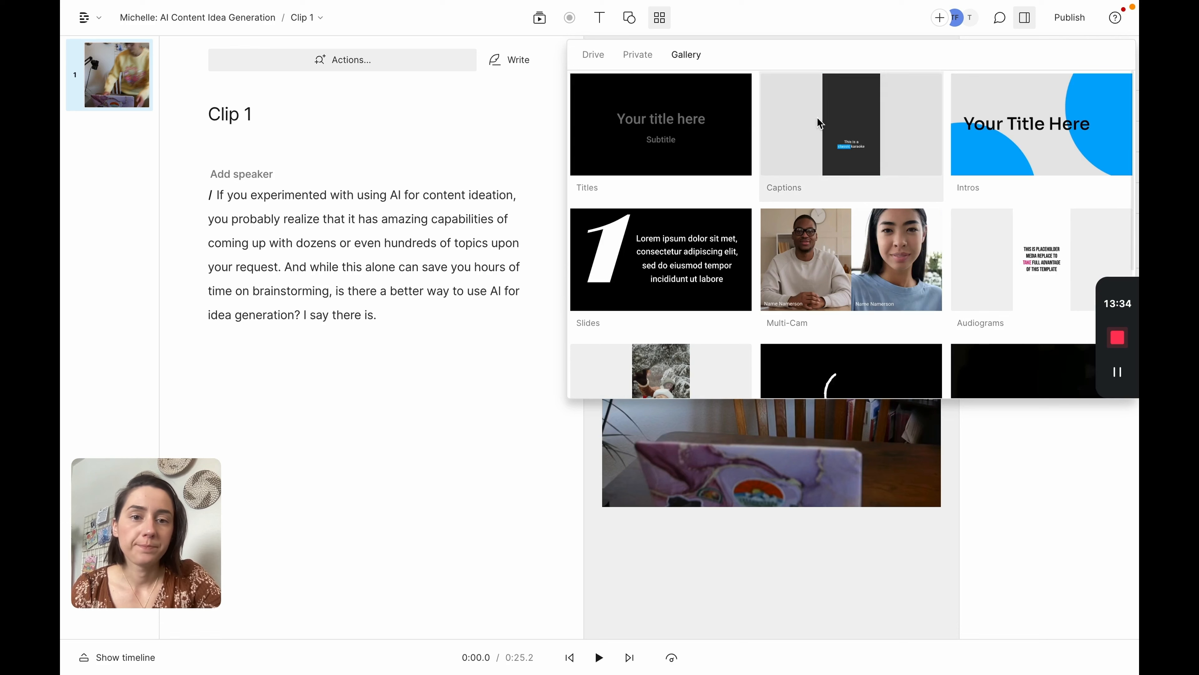
pyautogui.click(1061, 285)
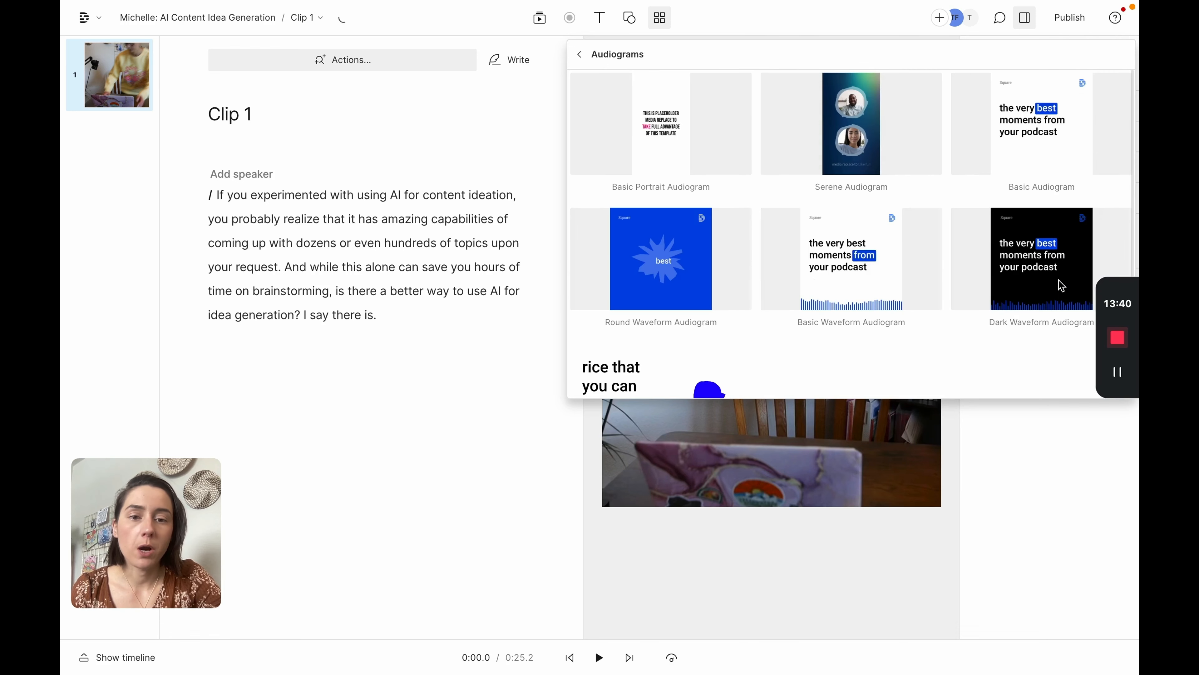
pyautogui.scroll(-2, 816, 284)
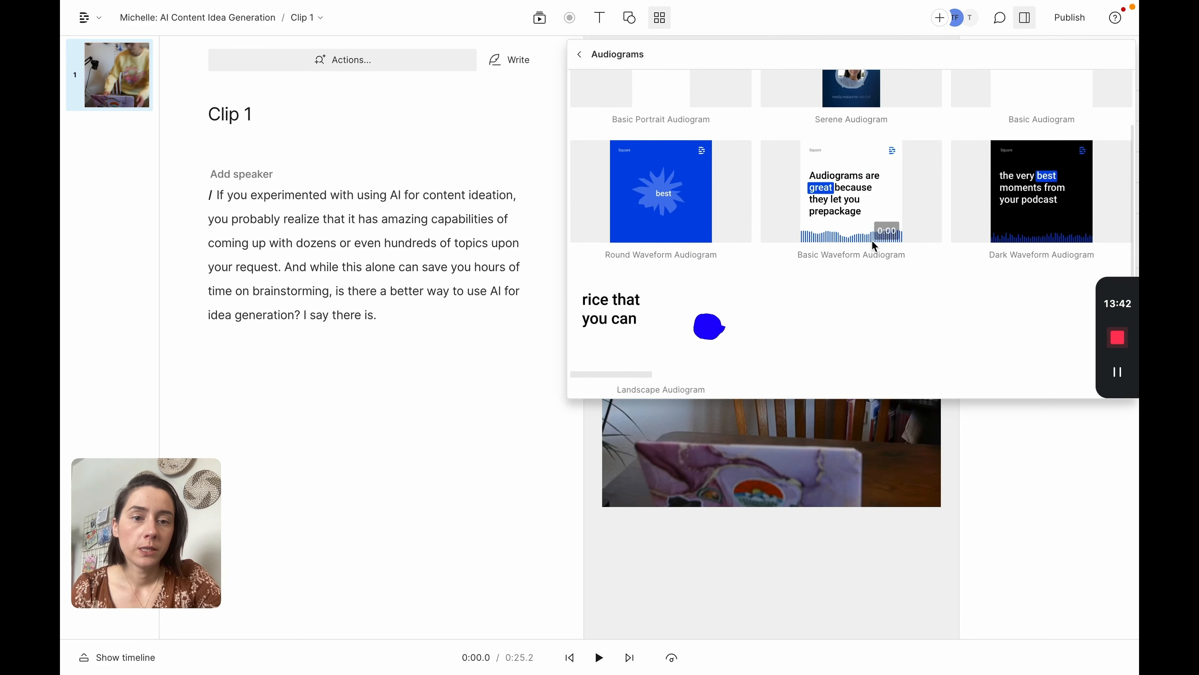
pyautogui.scroll(2, 838, 222)
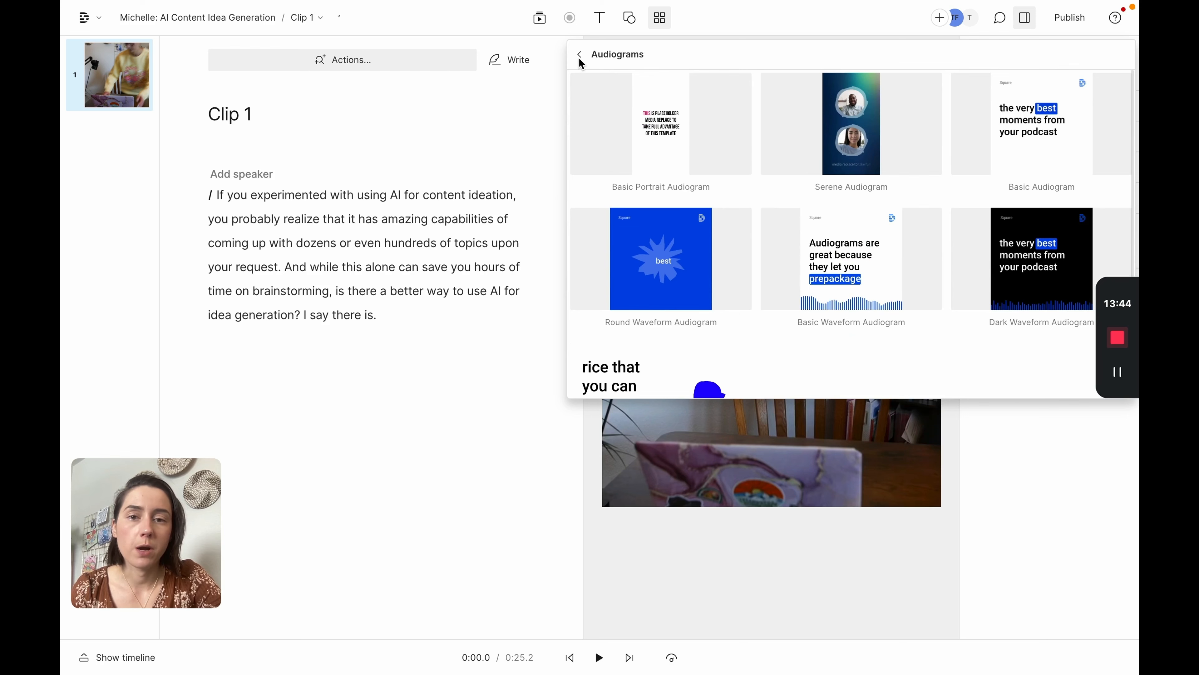
pyautogui.click(616, 64)
pyautogui.scroll(-3, 777, 265)
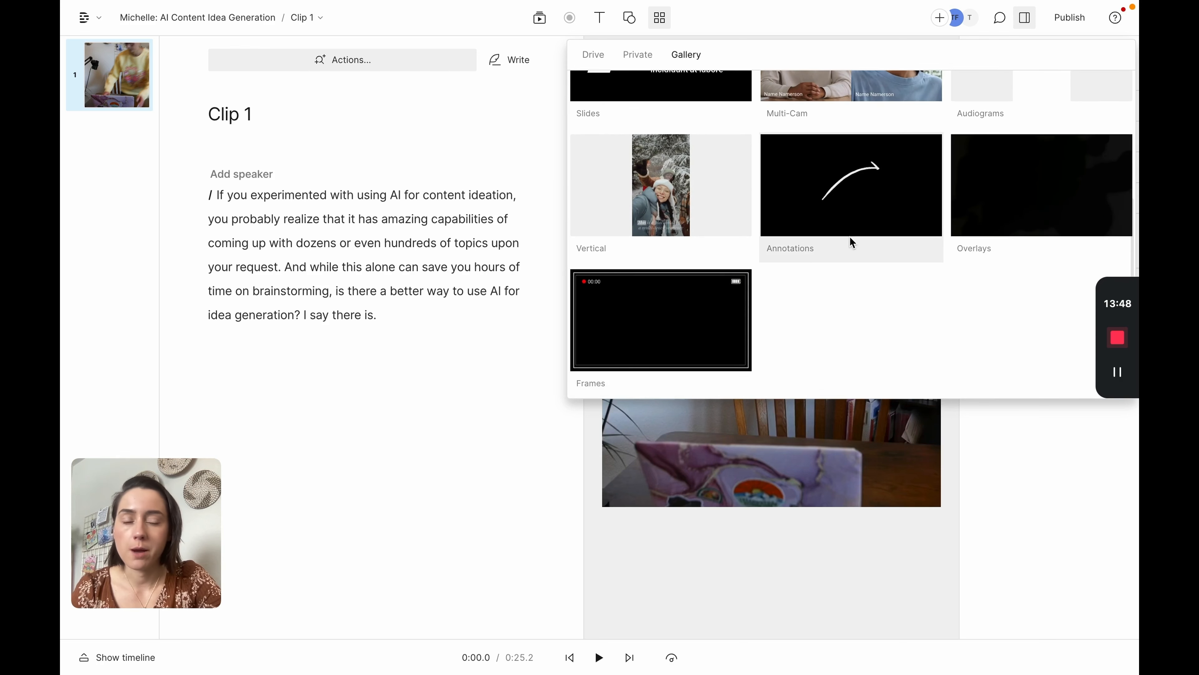
pyautogui.scroll(5, 851, 241)
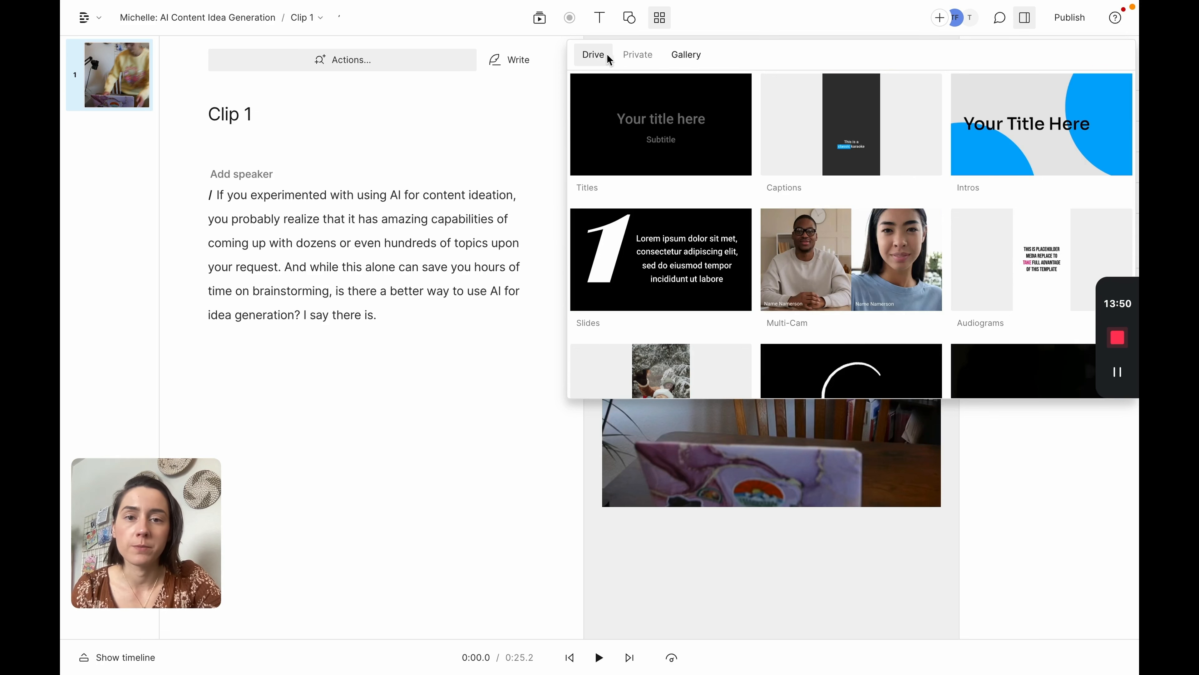
pyautogui.click(638, 55)
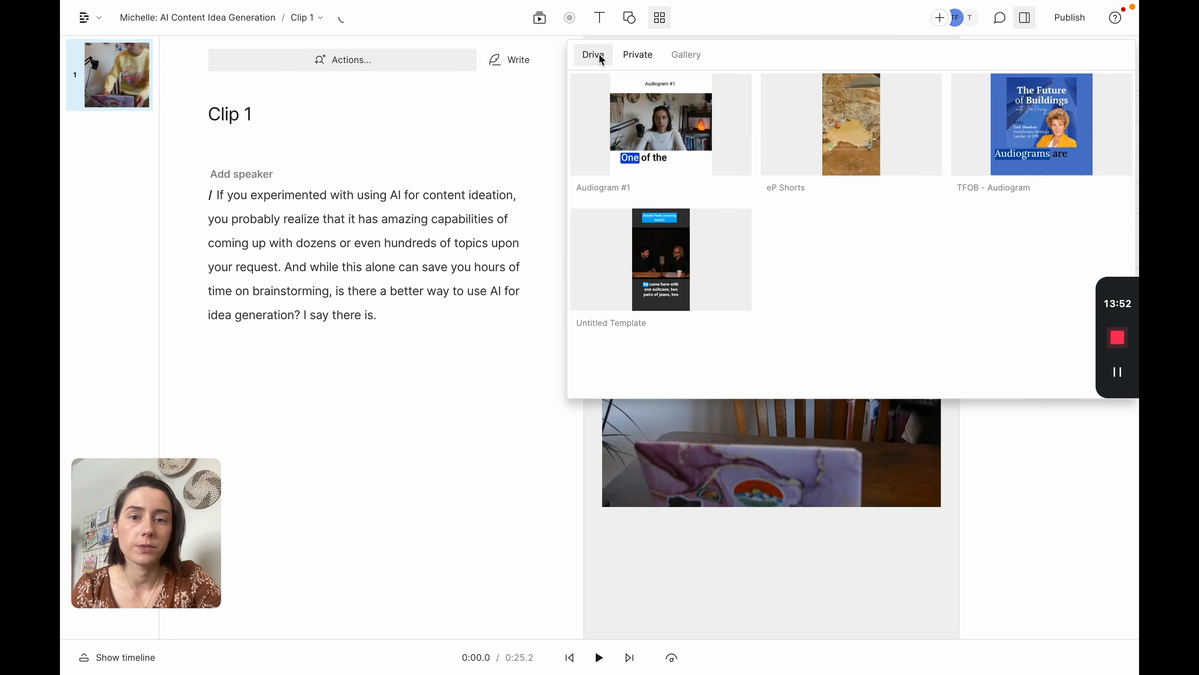
# Step: Apply the Audiogram #1 template from the Drive templates to Clip 1
pyautogui.click(662, 121)
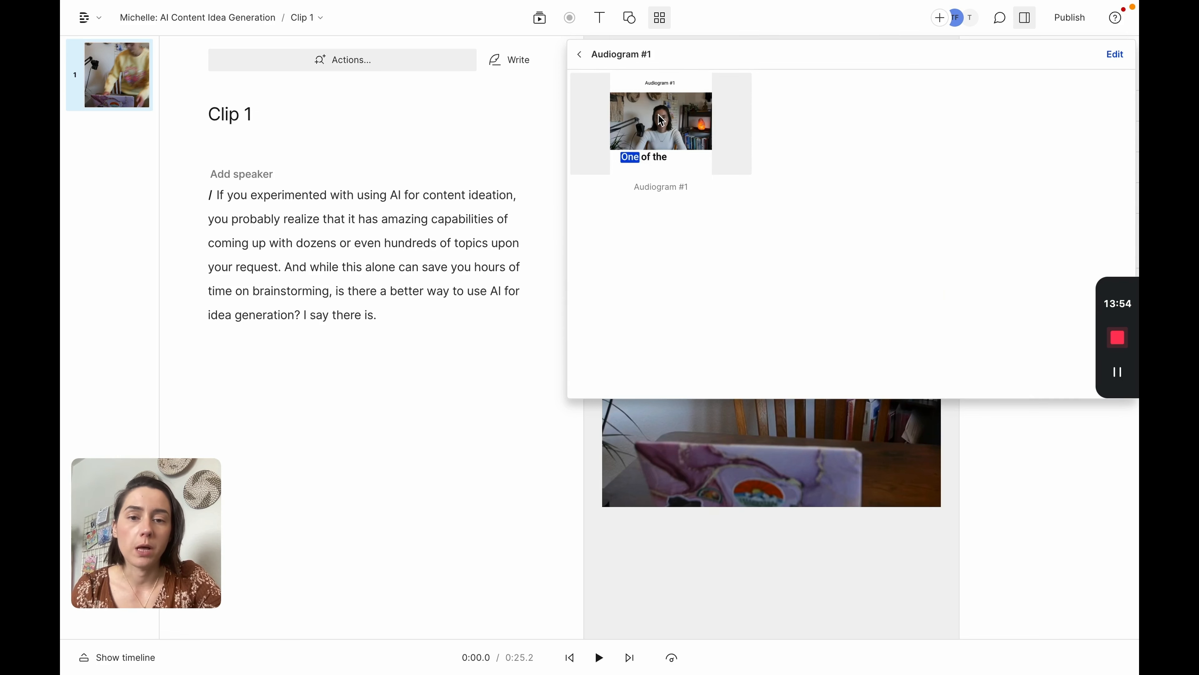
pyautogui.click(661, 121)
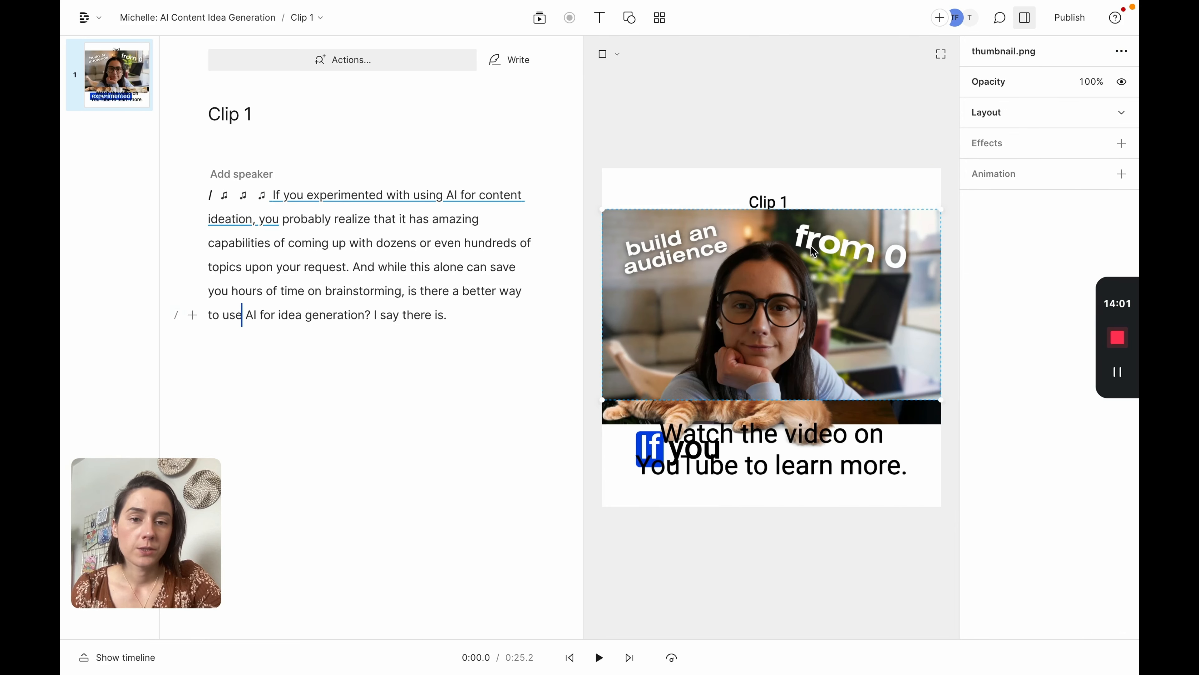
# Step: Delete the template's thumbnail image and the overlay graphic below it from the canvas
pyautogui.click(773, 206)
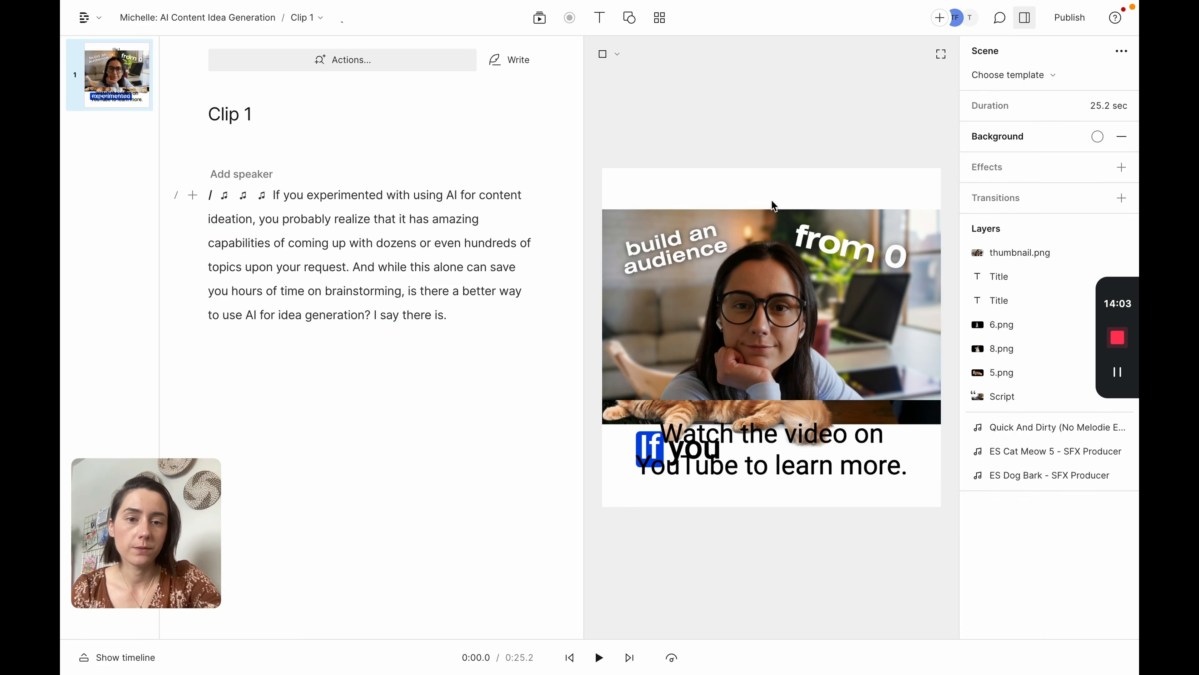
pyautogui.click(753, 318)
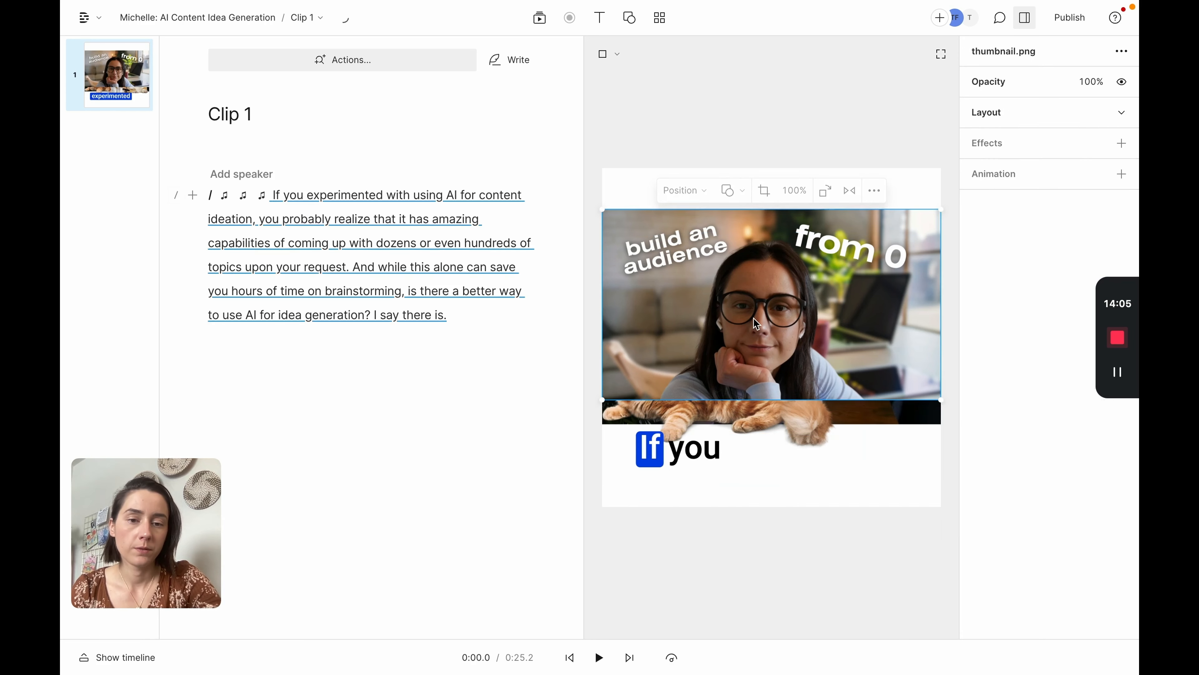
pyautogui.press('Delete')
pyautogui.click(726, 379)
pyautogui.press('Delete')
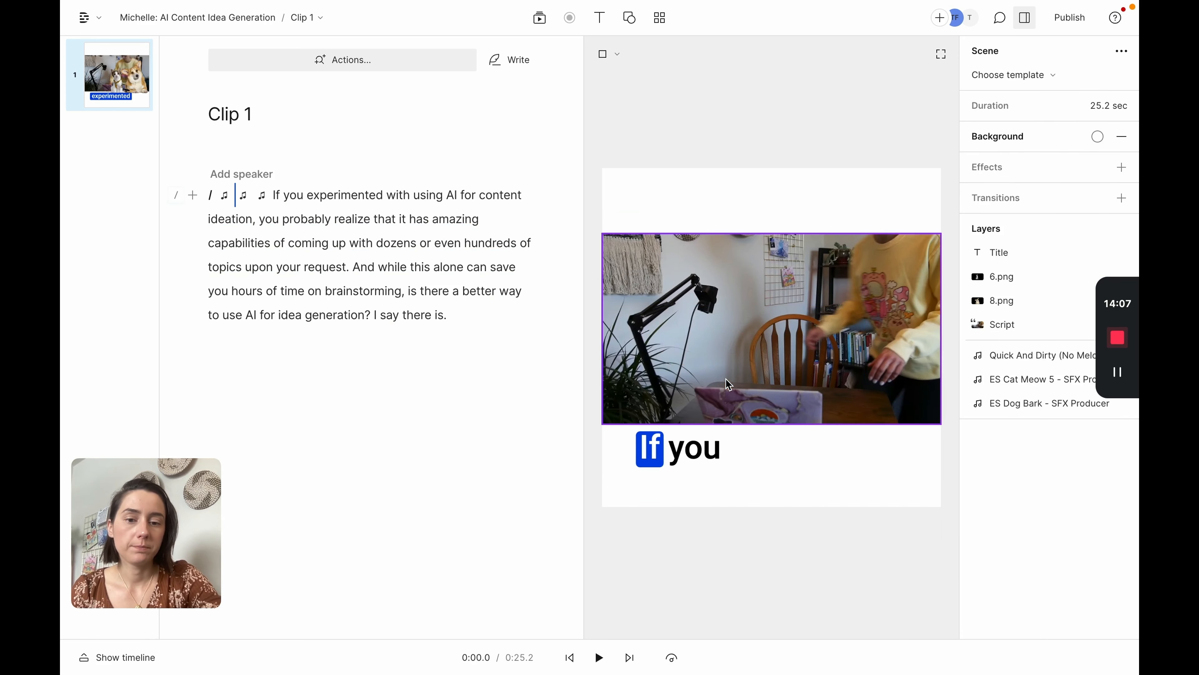
# Step: Play Clip 1 from the start to preview the templated clip
pyautogui.click(570, 657)
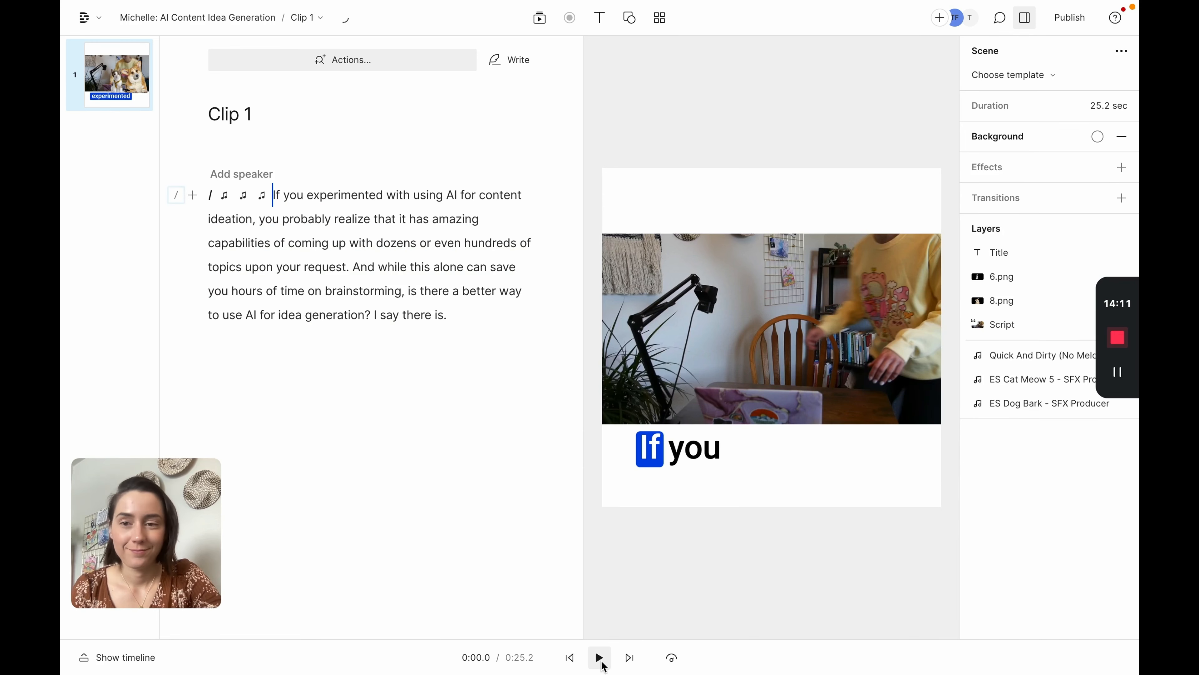
pyautogui.click(599, 657)
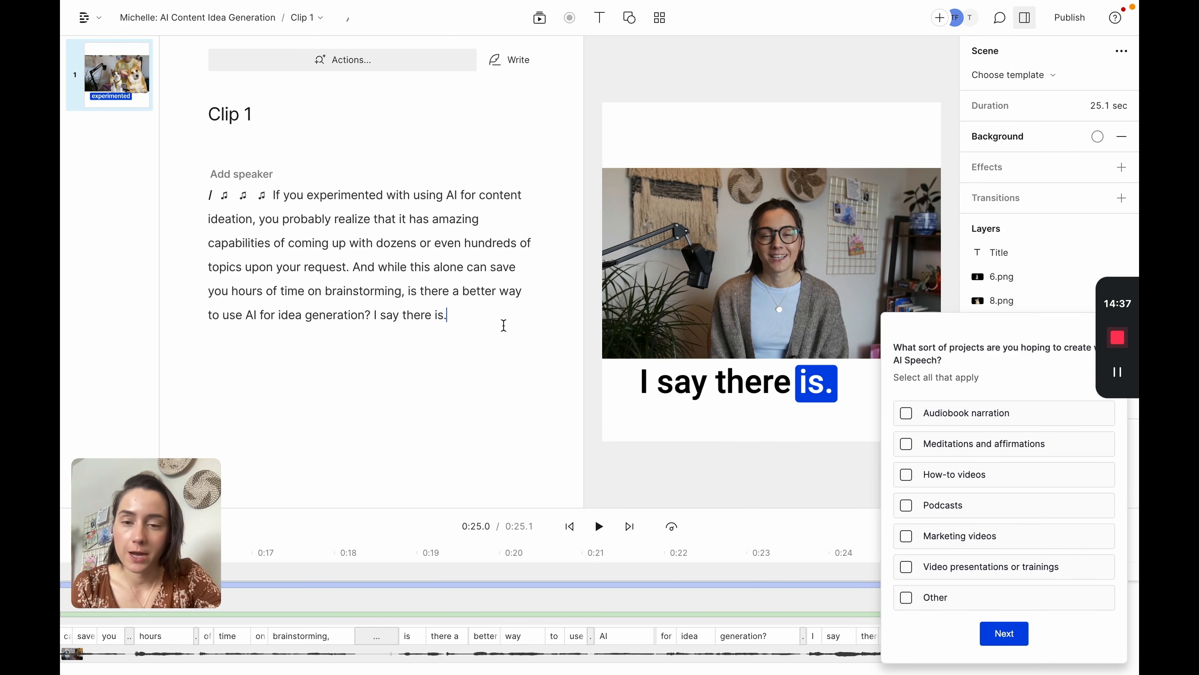
# Step: Return to the projects list and create a new project
pyautogui.click(90, 17)
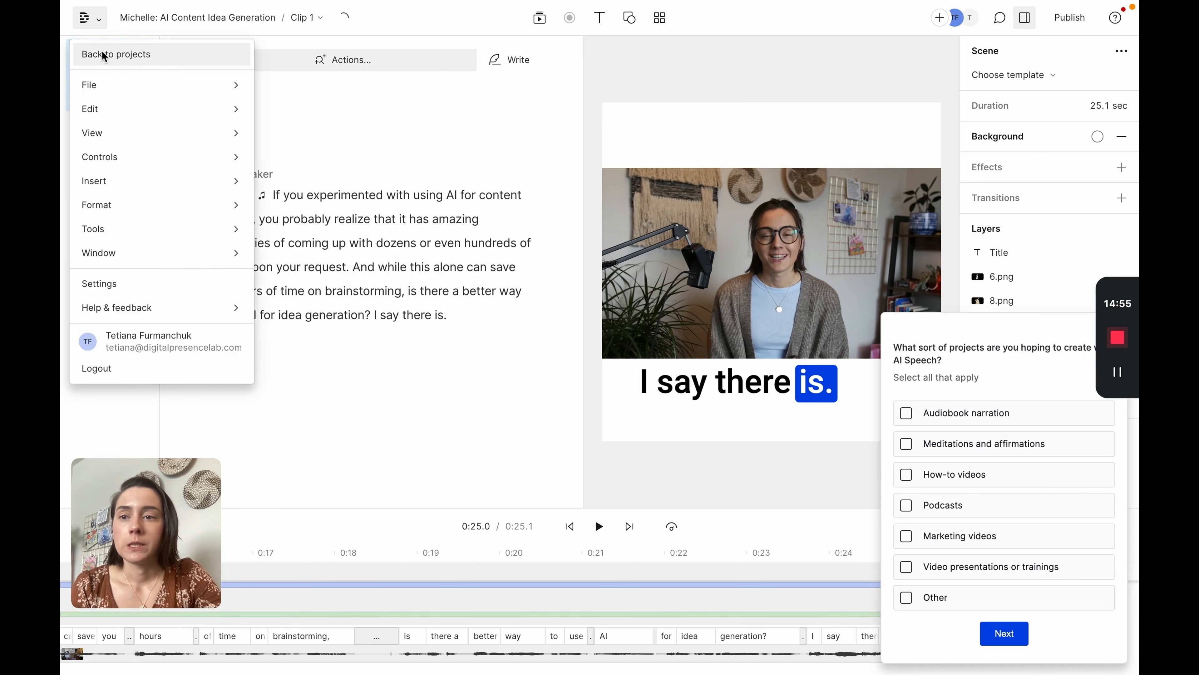
pyautogui.click(104, 56)
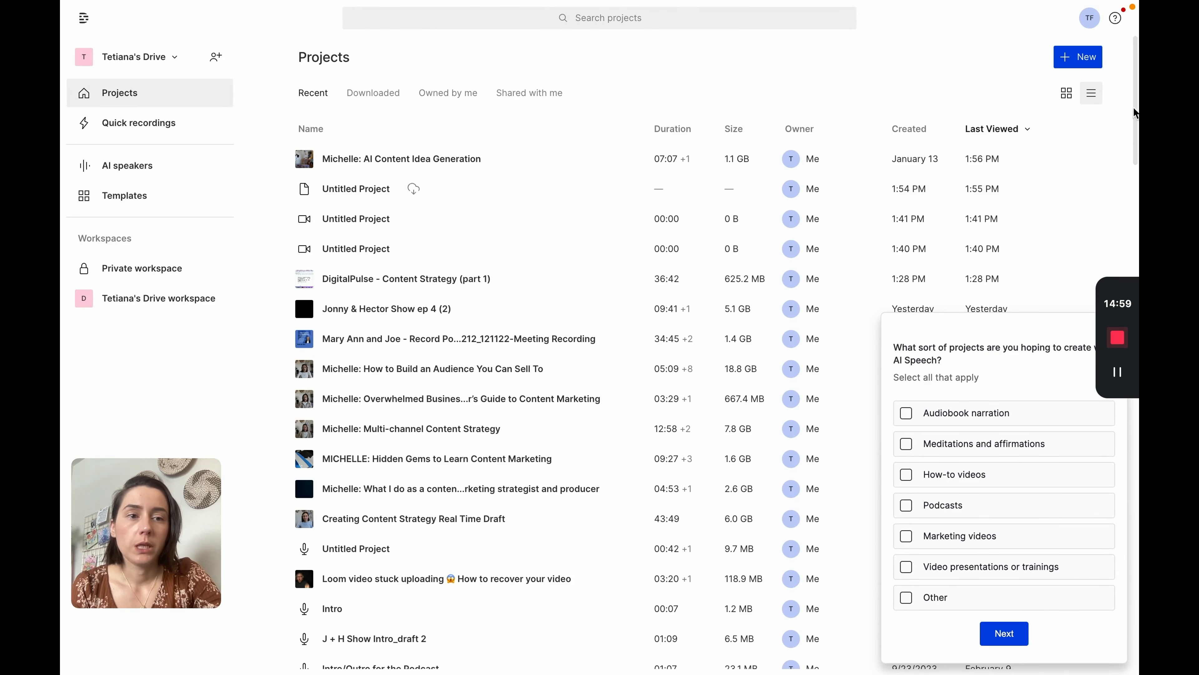
pyautogui.click(1077, 57)
pyautogui.click(1003, 112)
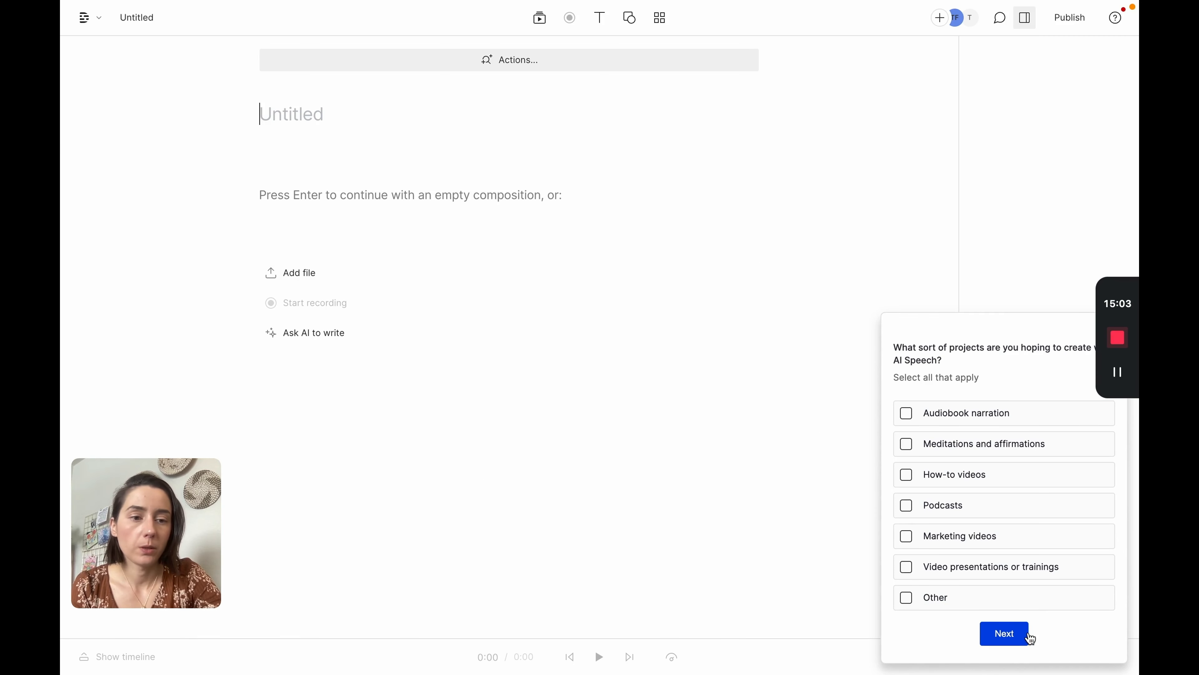
# Step: Write the script line "Listen to the podcast to learn more." in the empty composition and finish writing
pyautogui.click(319, 195)
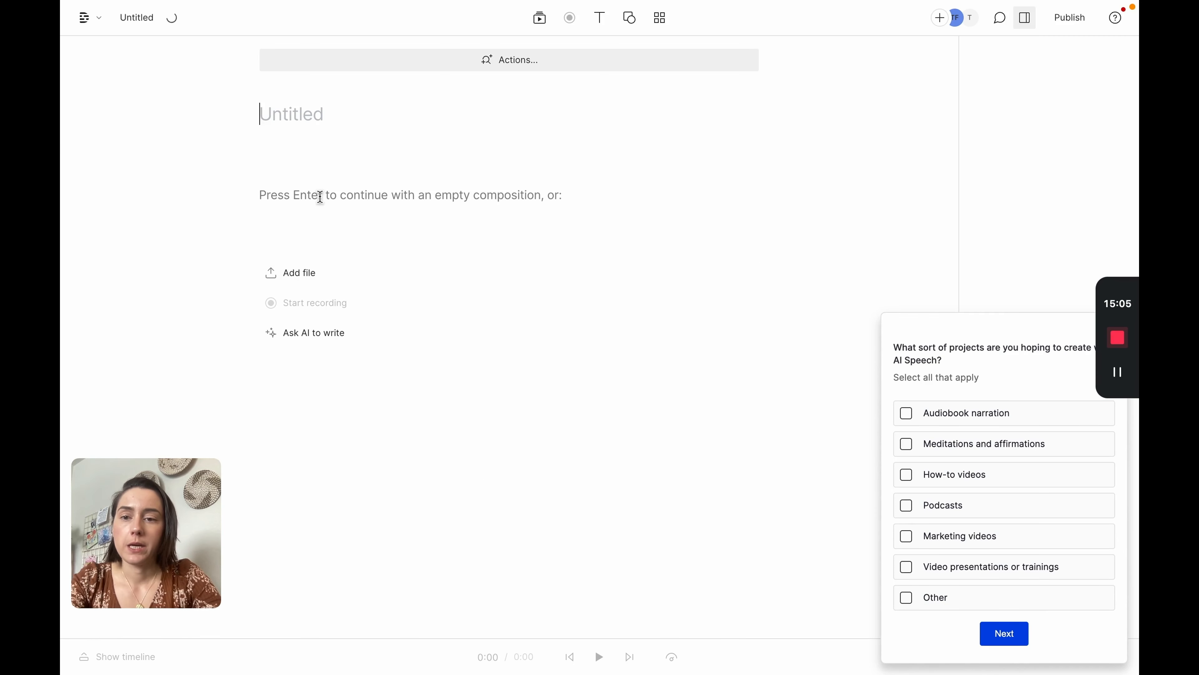
pyautogui.write('w')
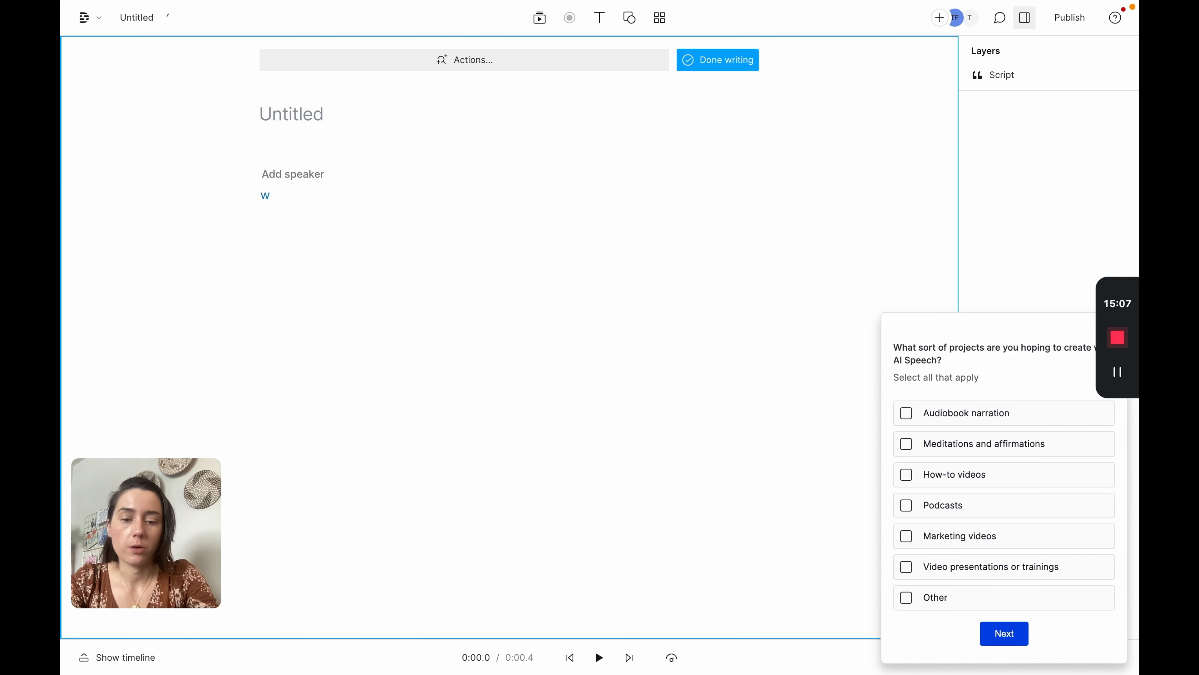
pyautogui.press('BackSpace')
pyautogui.write('List')
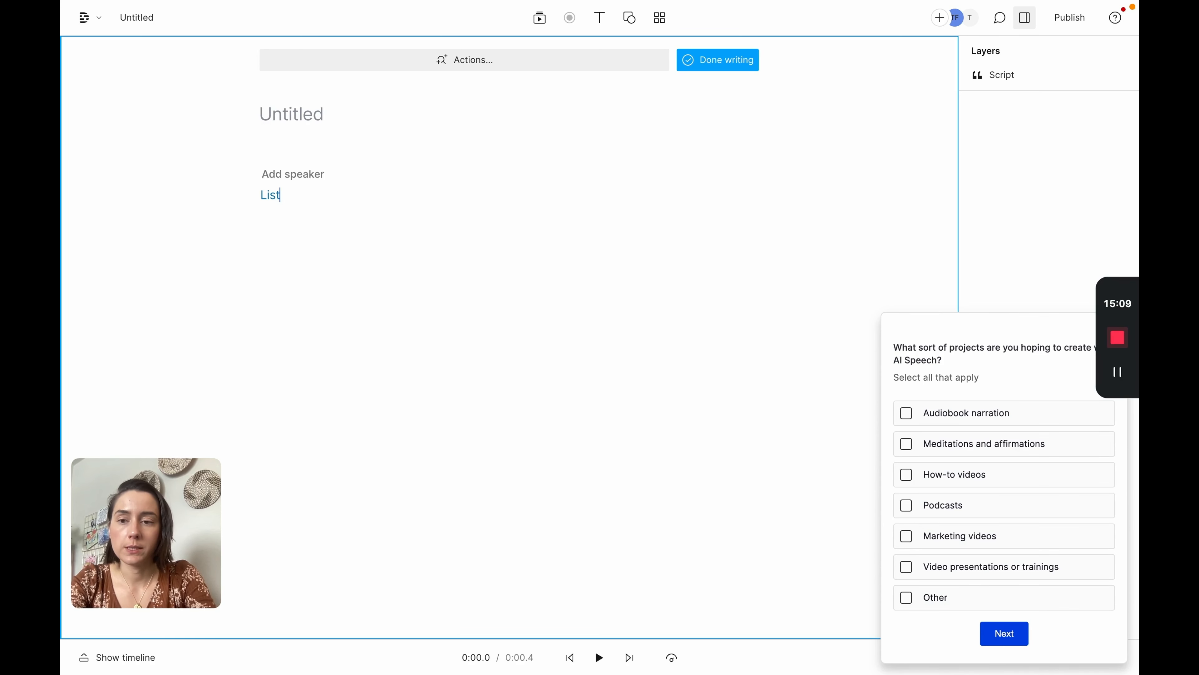
pyautogui.write('en to the podcast to learn more')
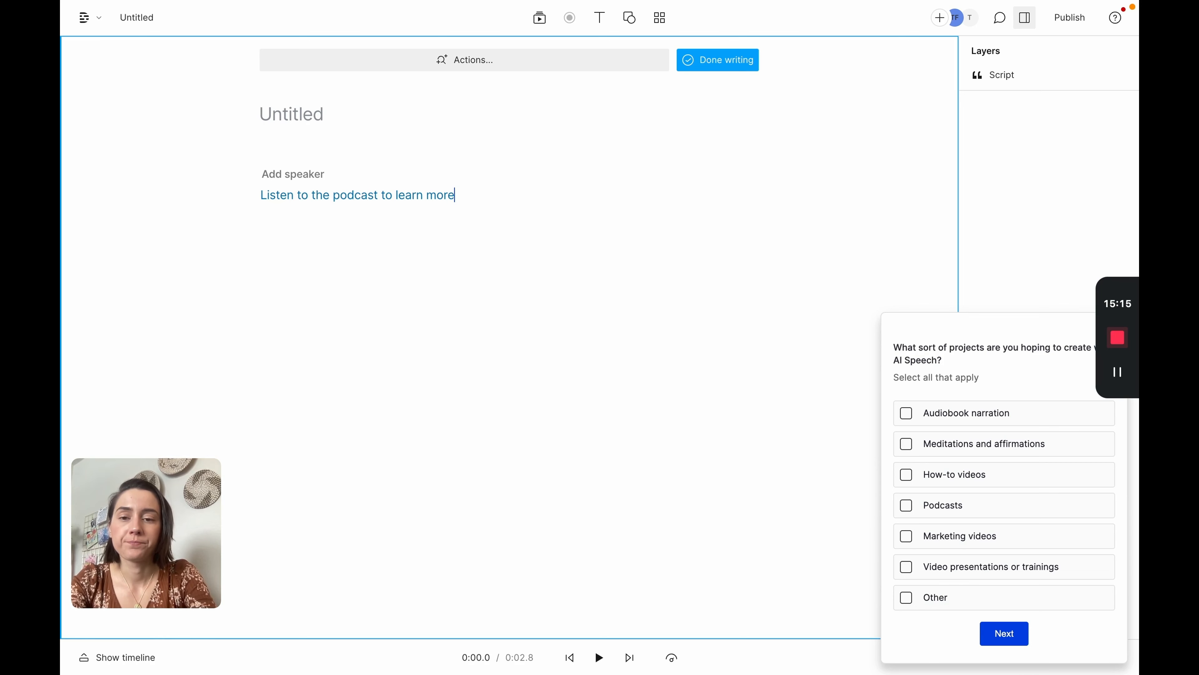
pyautogui.click(725, 60)
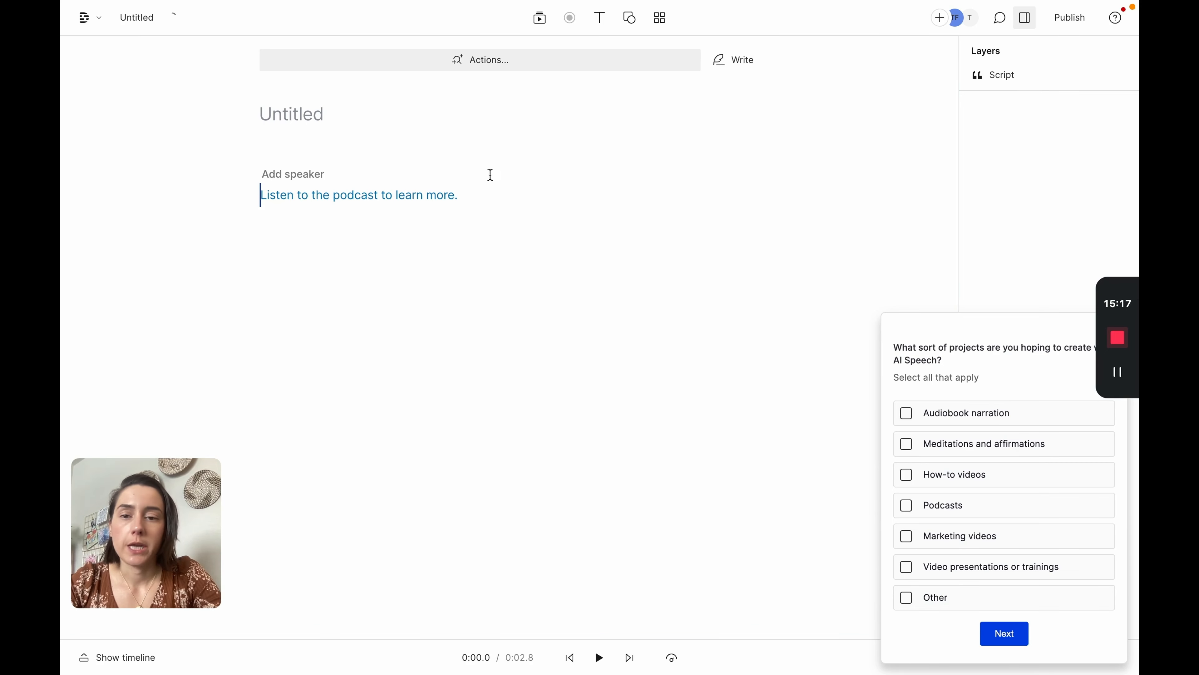
# Step: Assign the stock AI speaker Ruth to the script line
pyautogui.click(300, 174)
pyautogui.click(289, 206)
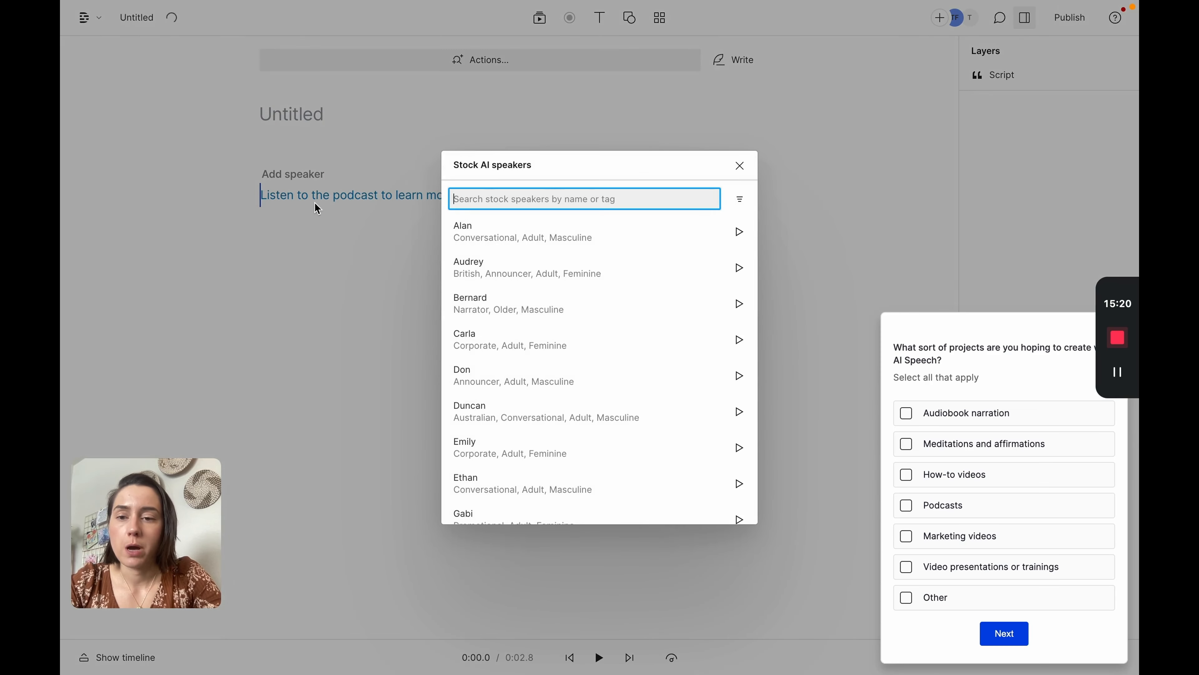
pyautogui.scroll(-10, 549, 461)
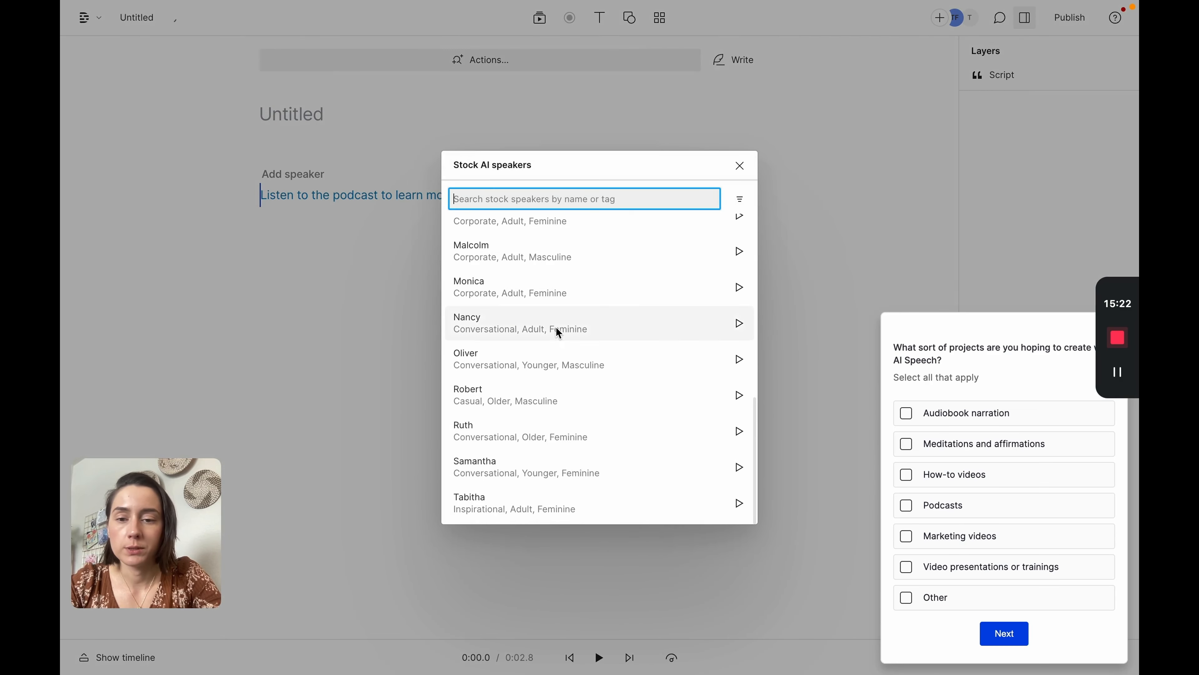
pyautogui.click(539, 434)
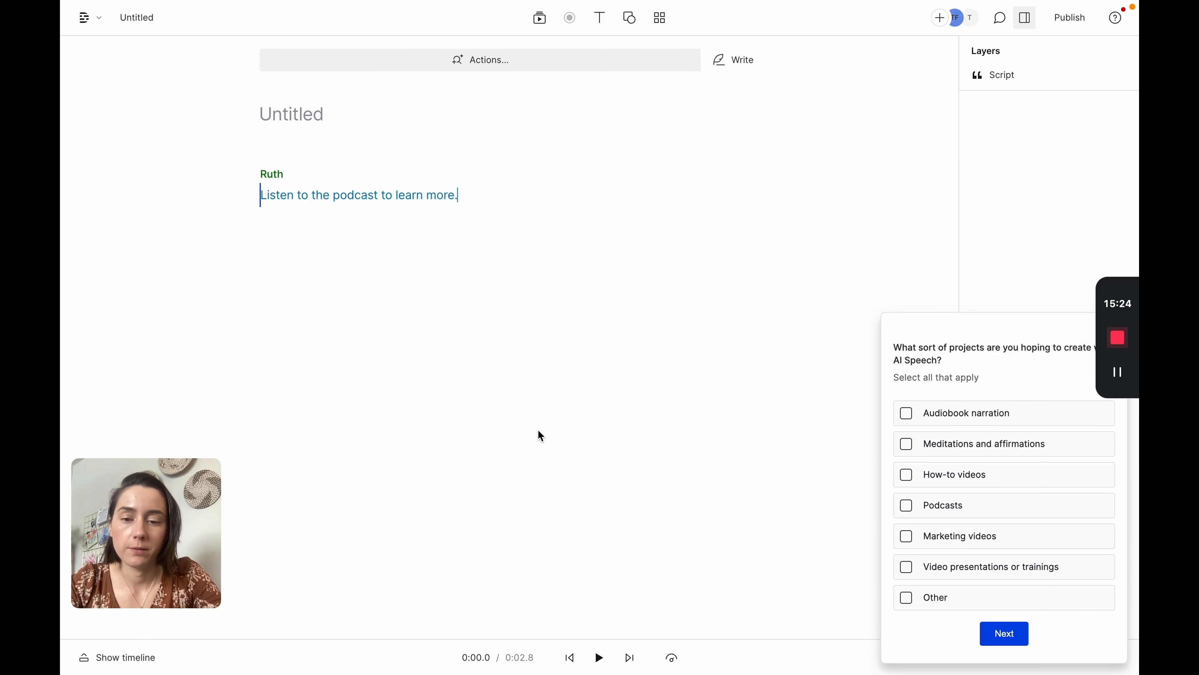
pyautogui.moveTo(461, 640); pyautogui.dragTo(488, 356)
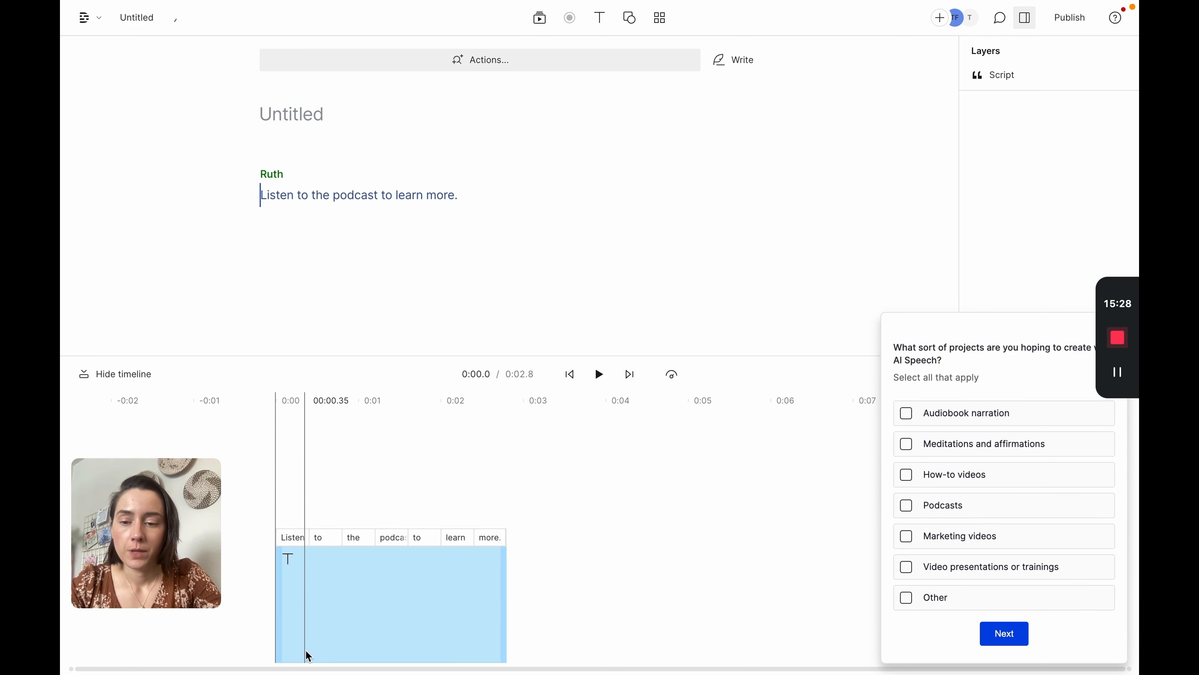